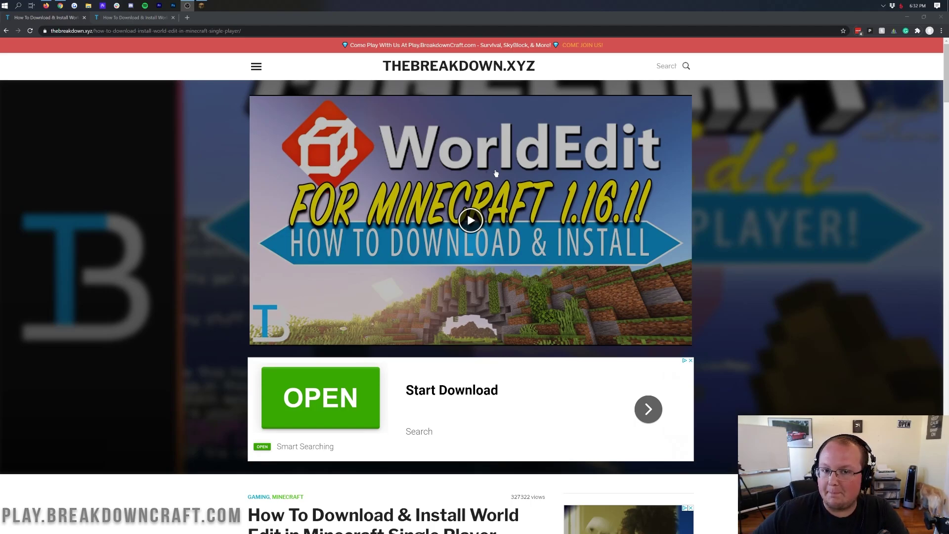
Look over the two WorldEdit installation guides on thebreakdown.xyz, one for single player and one for a Minecraft server
{"action": "key", "text": "ctrl+Tab"}
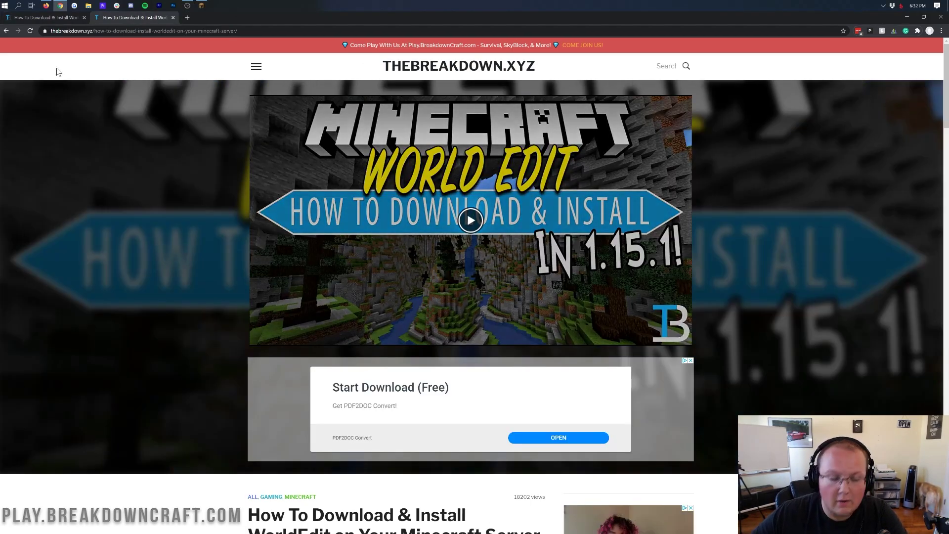
{"action": "left_click", "coordinate": [55, 18]}
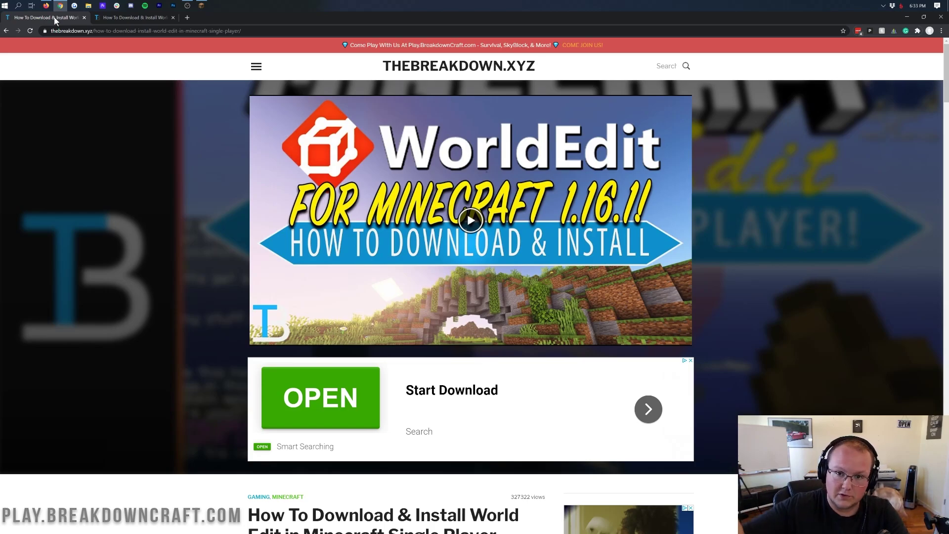
{"action": "left_click", "coordinate": [109, 17]}
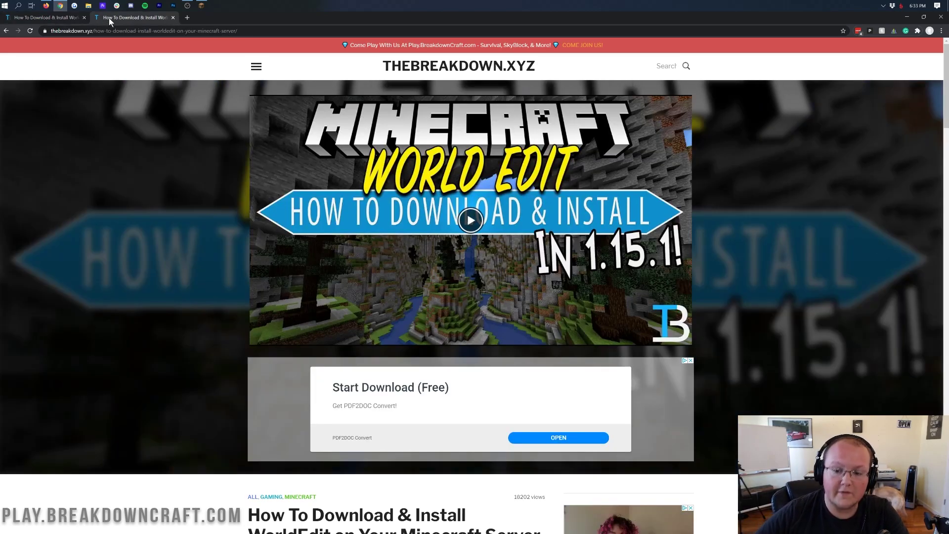
{"action": "left_click", "coordinate": [43, 18]}
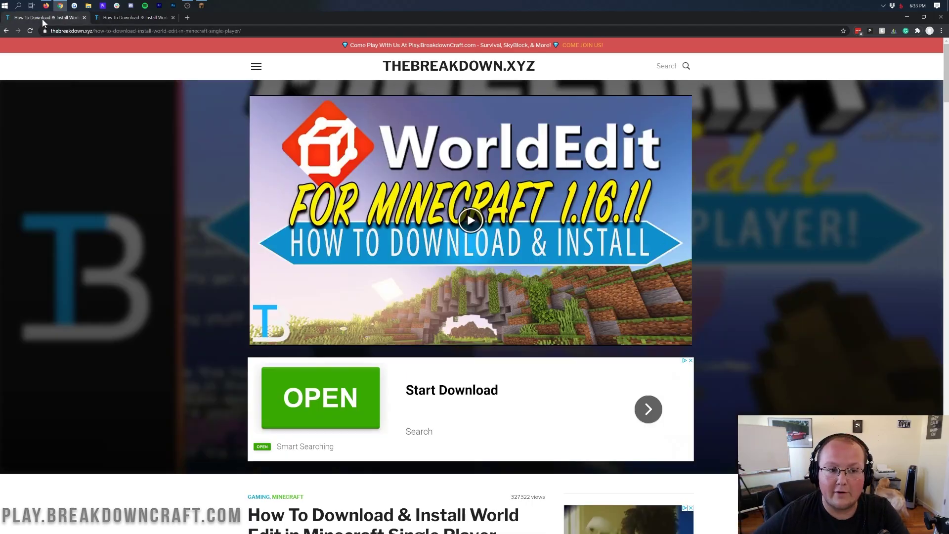
{"action": "scroll", "coordinate": [239, 241], "scroll_direction": "down", "scroll_amount": 10}
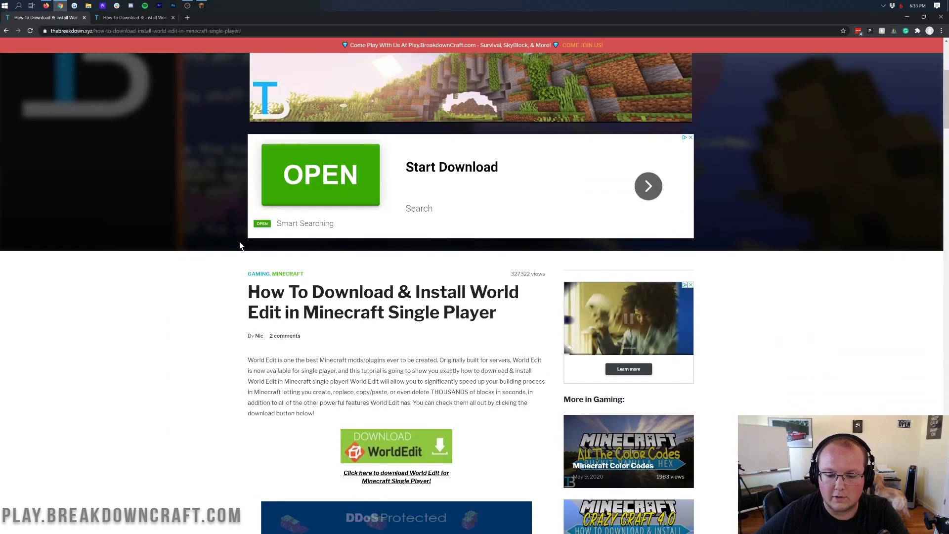
{"action": "scroll", "coordinate": [218, 135], "scroll_direction": "up", "scroll_amount": 4}
{"action": "scroll", "coordinate": [217, 140], "scroll_direction": "up", "scroll_amount": 6}
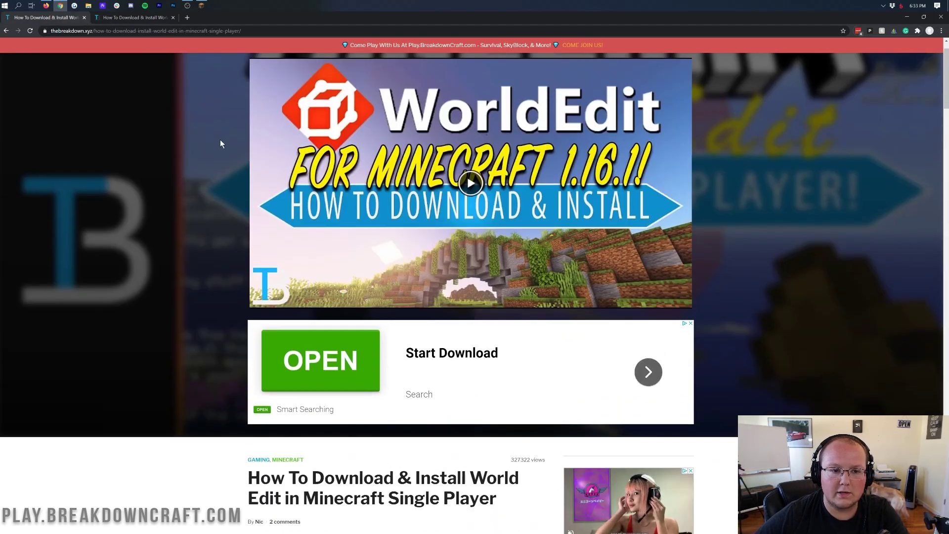
{"action": "left_click", "coordinate": [153, 17]}
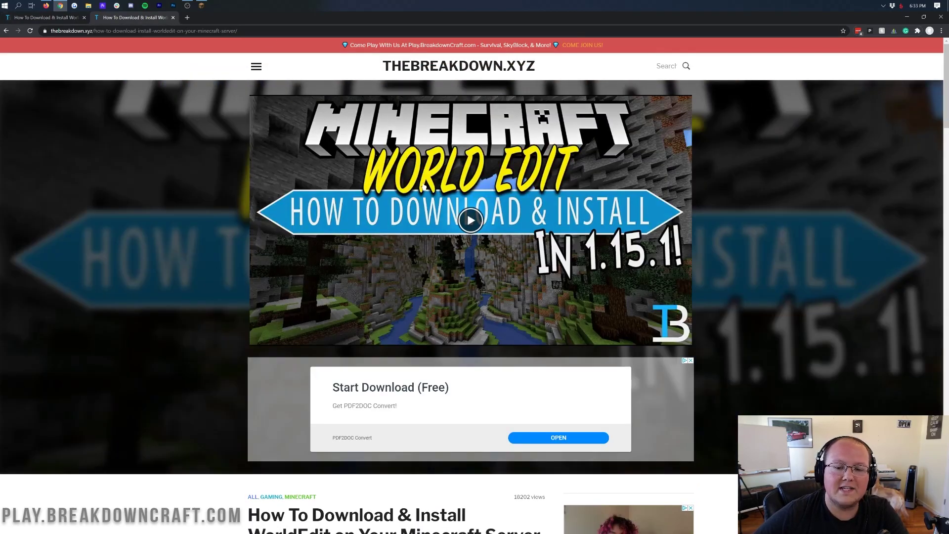
{"action": "scroll", "coordinate": [451, 83], "scroll_direction": "down", "scroll_amount": 10}
{"action": "scroll", "coordinate": [451, 84], "scroll_direction": "down", "scroll_amount": 3}
{"action": "scroll", "coordinate": [300, 171], "scroll_direction": "up", "scroll_amount": 14}
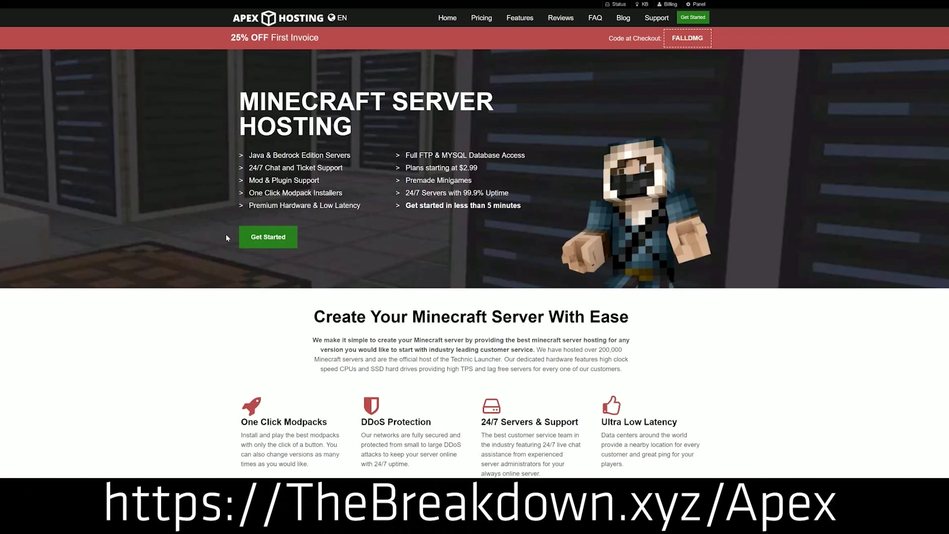
Read Apex Hosting's feature list, highlighting entries such as 24/7 Servers & Support and Automated Backups
{"action": "scroll", "coordinate": [322, 154], "scroll_direction": "down", "scroll_amount": 4}
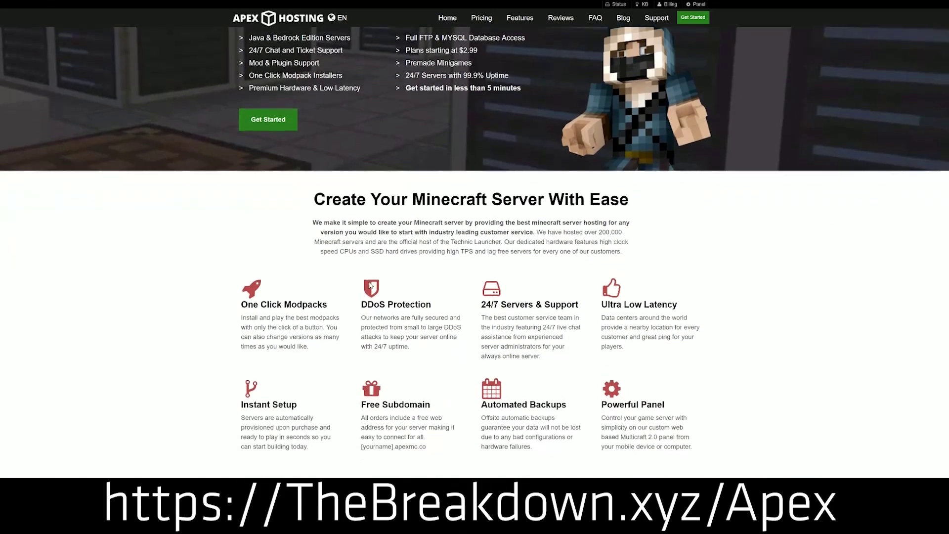
{"action": "left_click_drag", "start_coordinate": [240, 222], "coordinate": [582, 225]}
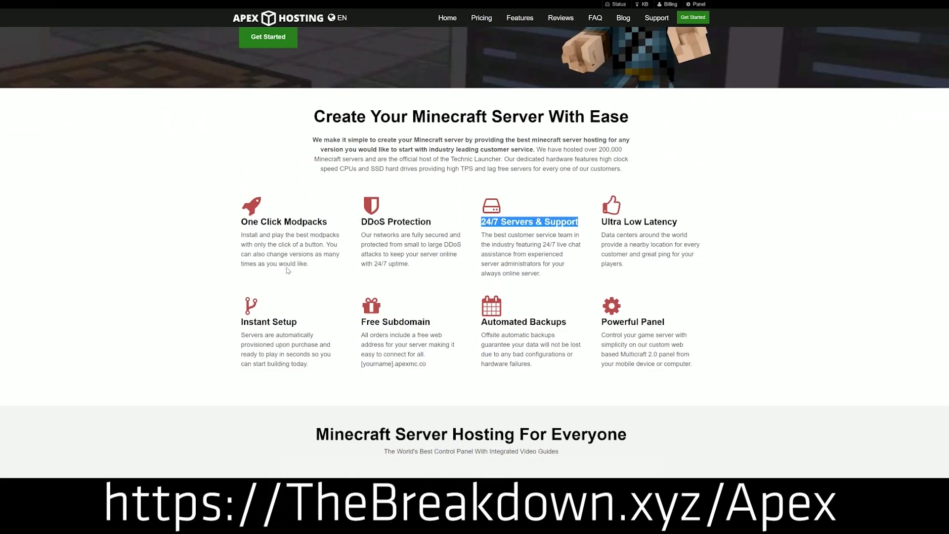
{"action": "left_click_drag", "start_coordinate": [480, 322], "coordinate": [594, 322]}
{"action": "left_click", "coordinate": [450, 324]}
{"action": "left_click_drag", "start_coordinate": [317, 366], "coordinate": [241, 321]}
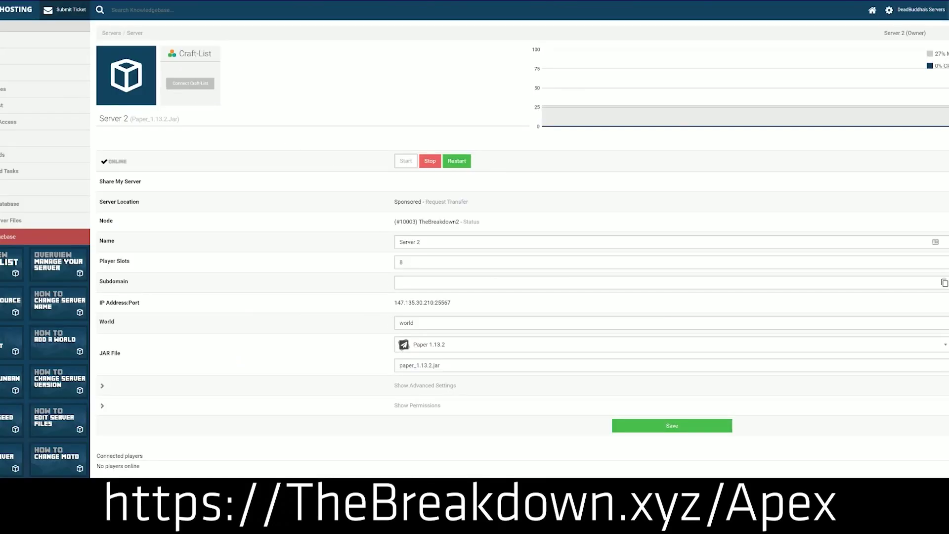
Browse the server versions offered for Server 2's JAR file in the hosting control panel
{"action": "left_click", "coordinate": [447, 346]}
{"action": "scroll", "coordinate": [442, 420], "scroll_direction": "down", "scroll_amount": 5}
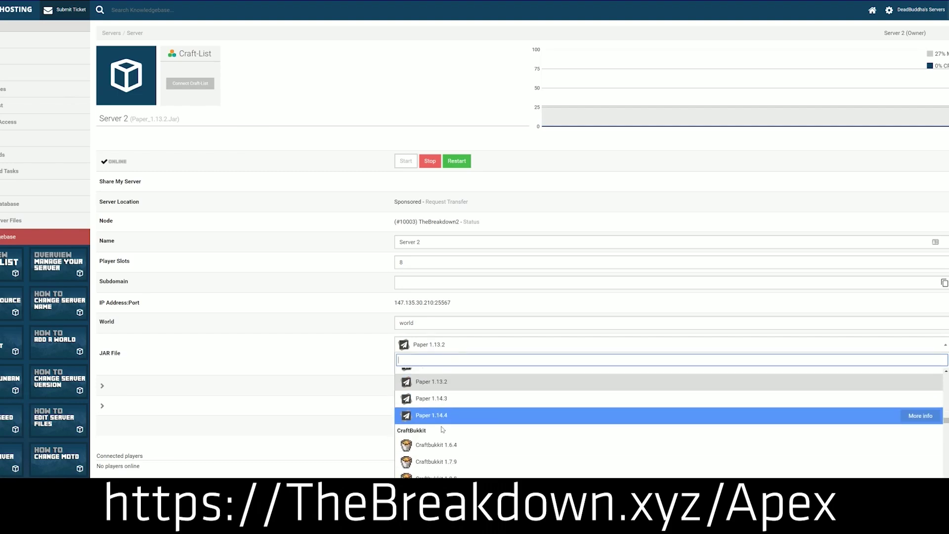
{"action": "scroll", "coordinate": [441, 425], "scroll_direction": "up", "scroll_amount": 5}
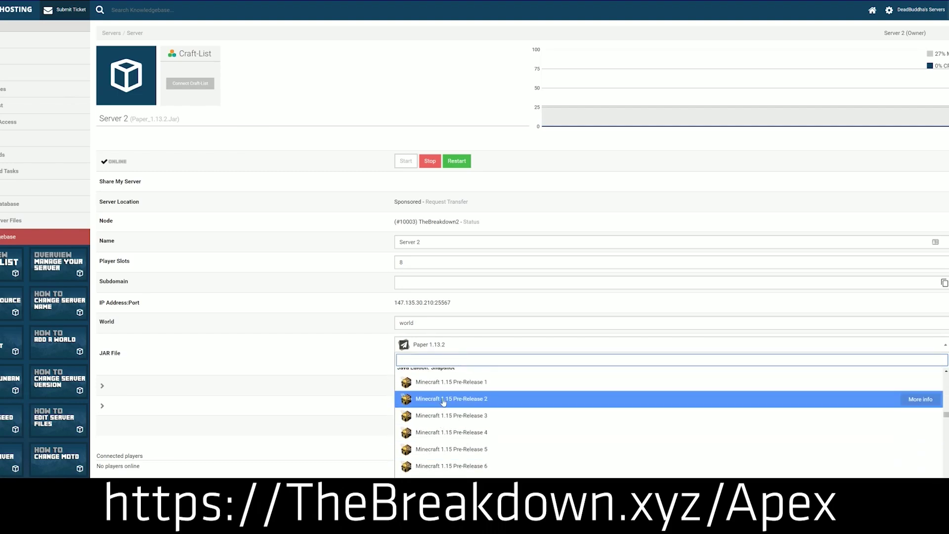
{"action": "scroll", "coordinate": [441, 429], "scroll_direction": "up", "scroll_amount": 2}
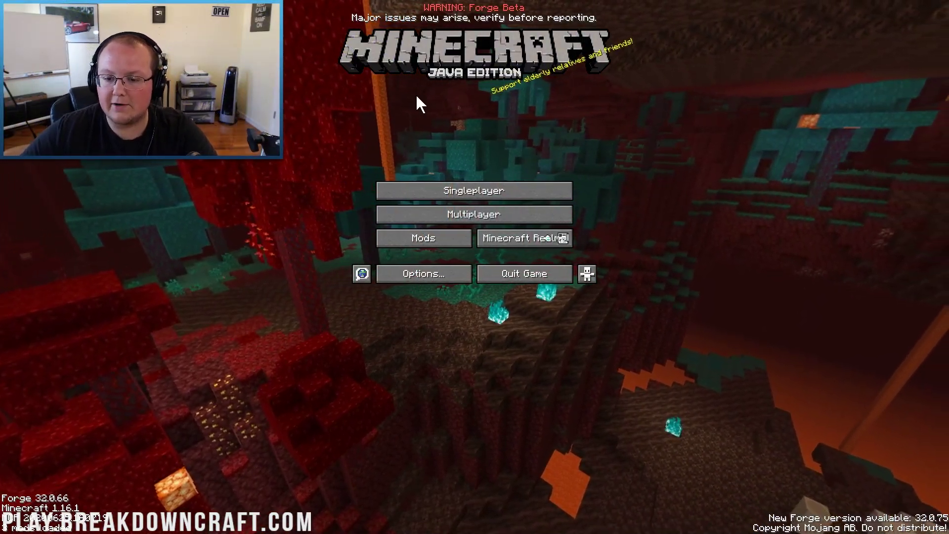
Switch to Minecraft, load a single-player world and walk across the sand to the raised acacia house
{"action": "left_click", "coordinate": [448, 190]}
{"action": "left_click", "coordinate": [437, 60]}
{"action": "left_click", "coordinate": [437, 59]}
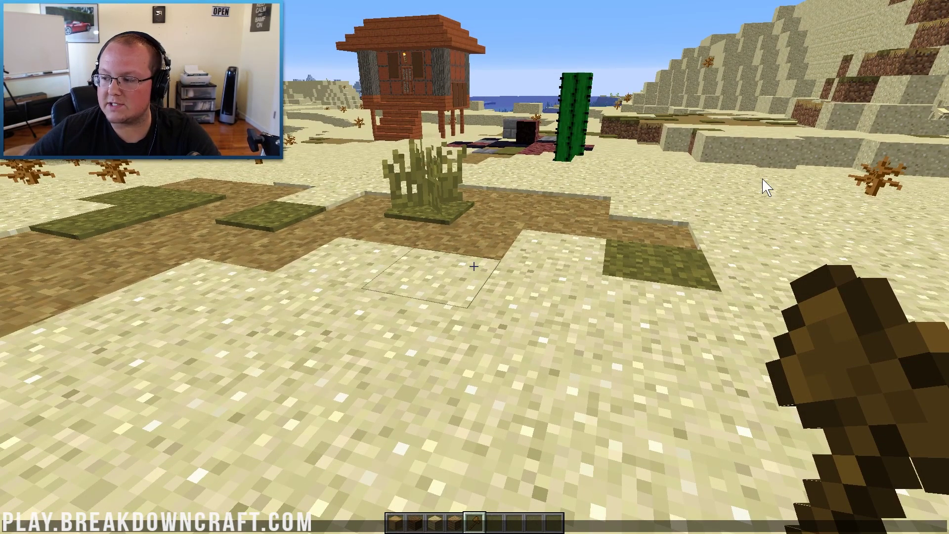
{"action": "key", "text": "w"}
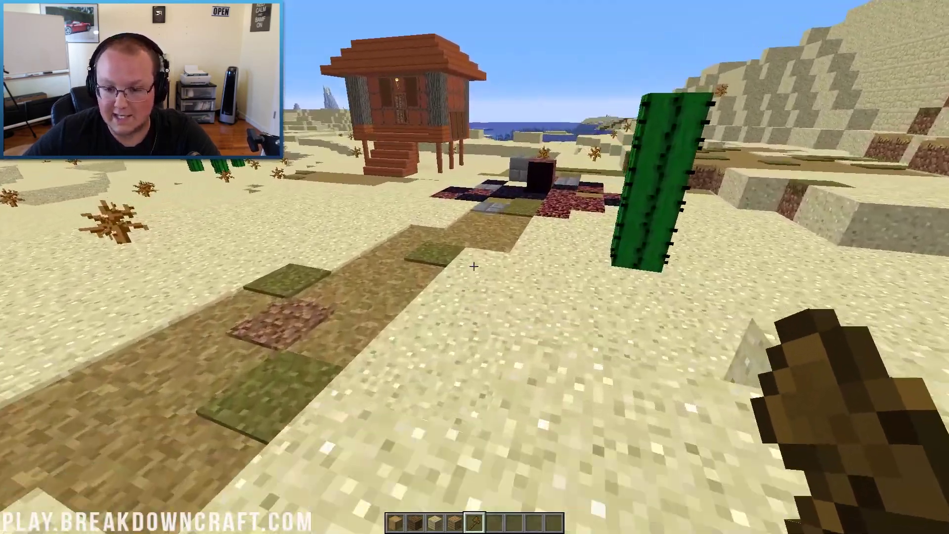
{"action": "key", "text": "w"}
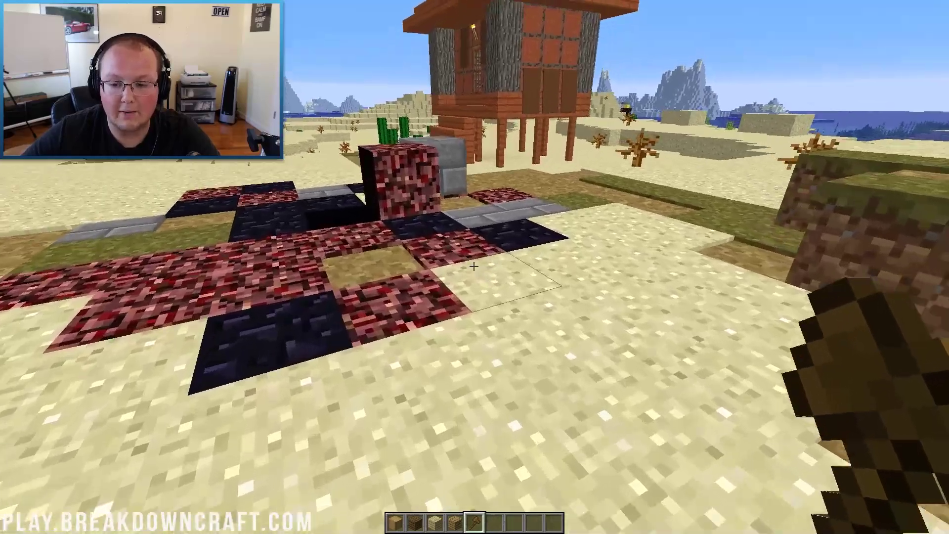
{"action": "key", "text": "w"}
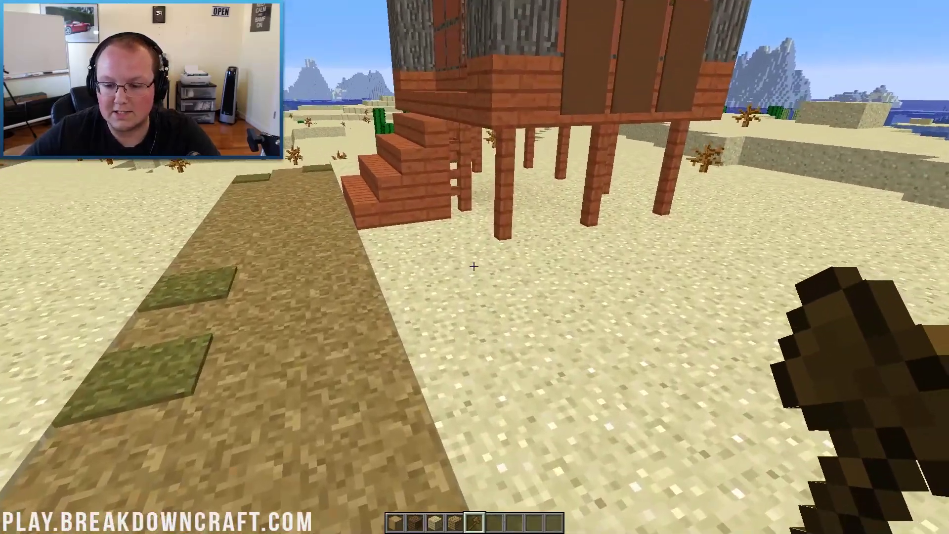
Run the WorldEdit wand command to hold the wooden axe as the selection tool
{"action": "key", "text": "e"}
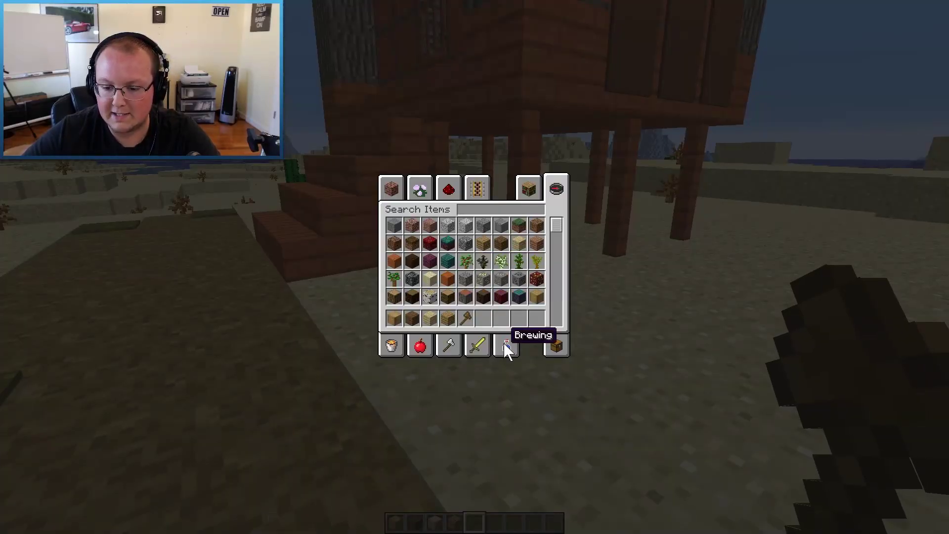
{"action": "key", "text": "e"}
{"action": "key", "text": "slash"}
{"action": "type", "text": "/walls"}
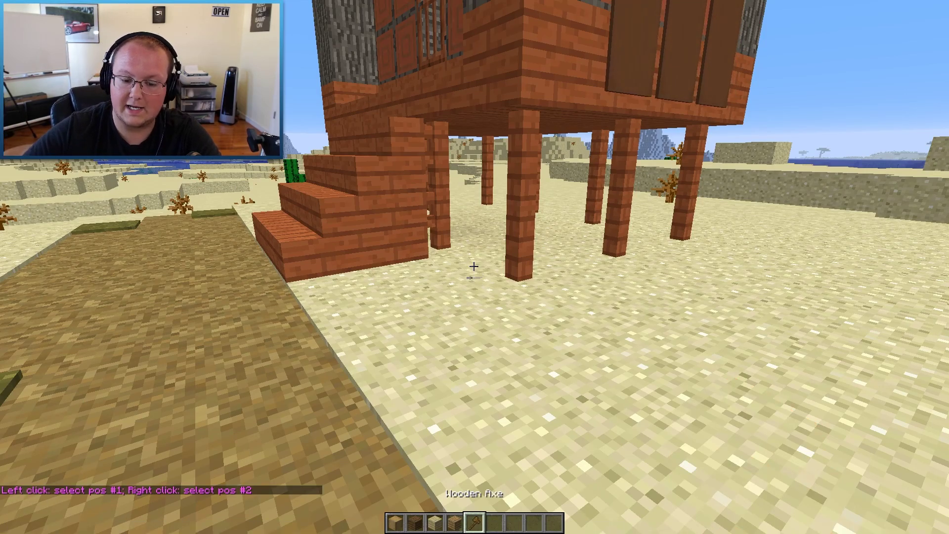
Set the first WorldEdit position on the sand block beside the path near the house steps, at (118, 66, 105)
{"action": "type", "text": "a"}
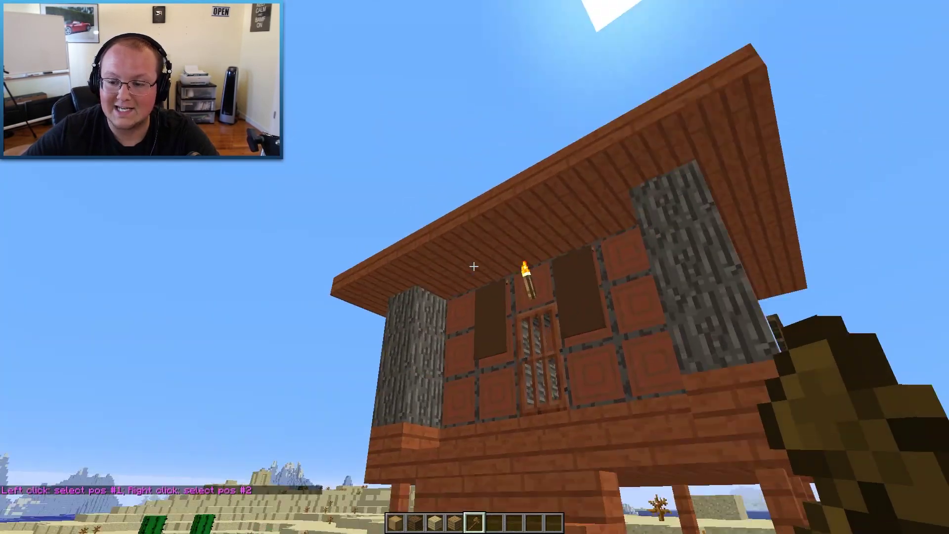
{"action": "type", "text": "wd"}
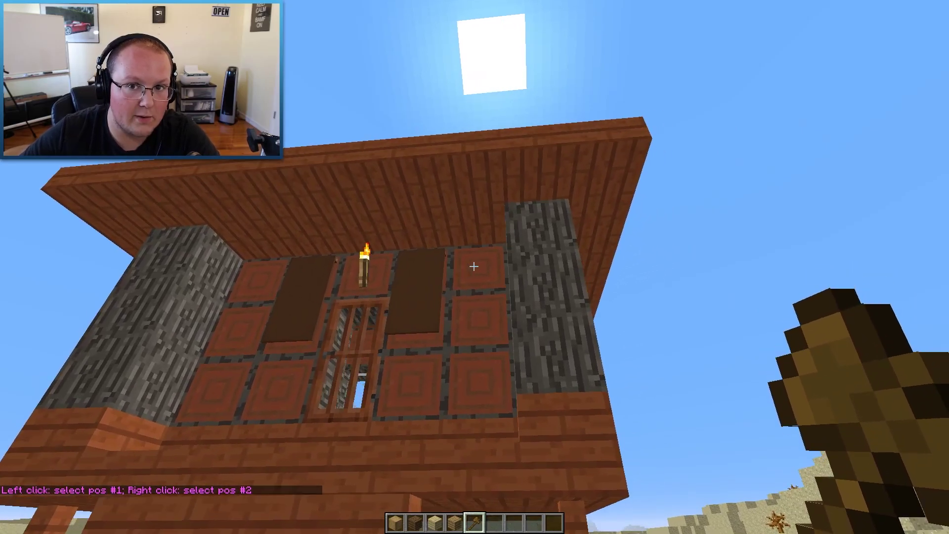
{"action": "type", "text": "w"}
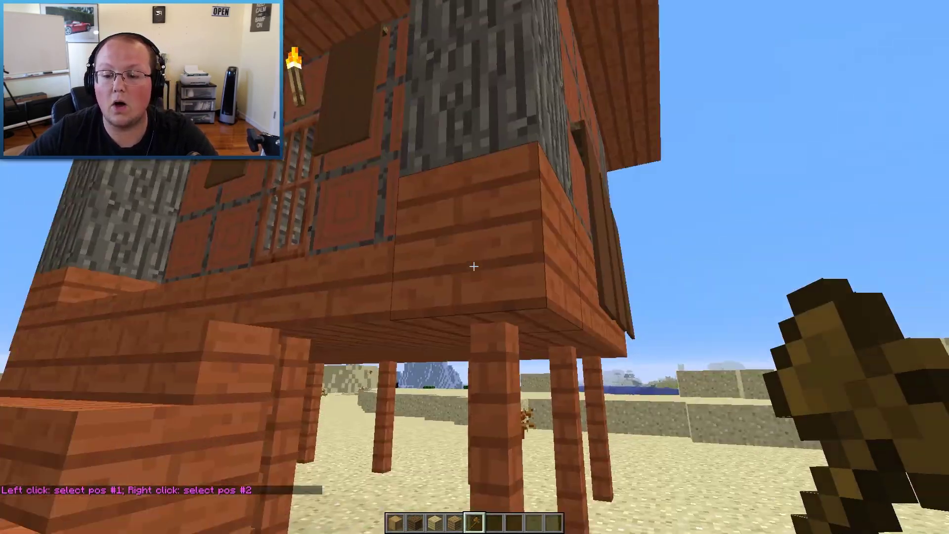
{"action": "type", "text": "w"}
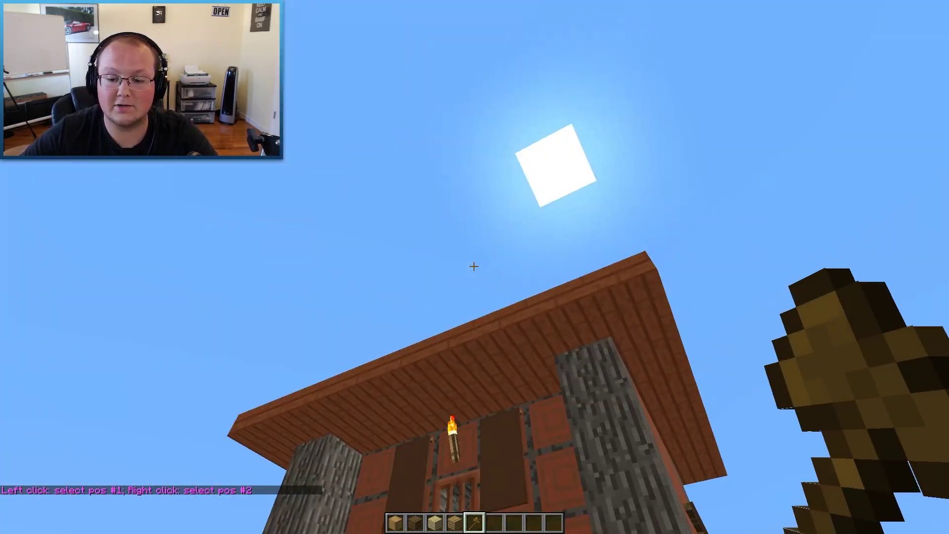
{"action": "type", "text": "w"}
{"action": "key", "text": "space"}
{"action": "key", "text": "space"}
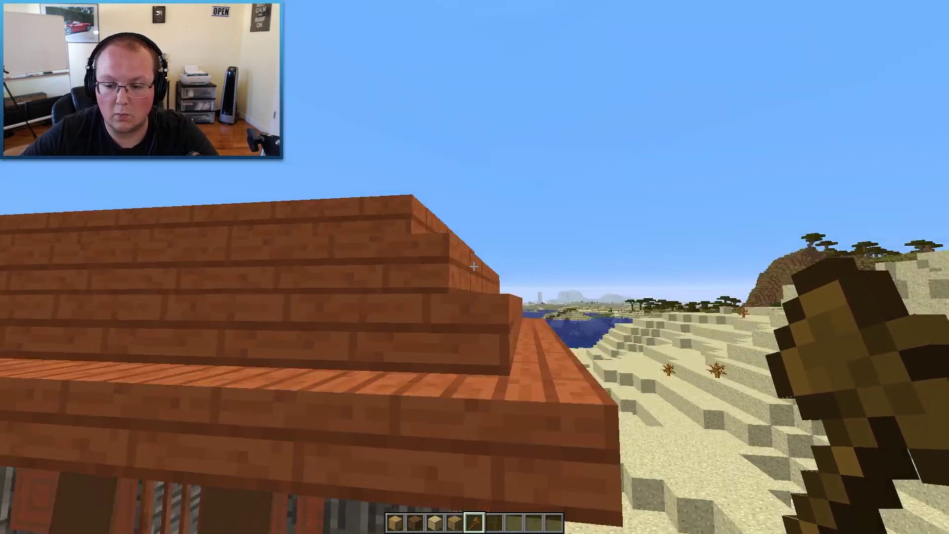
{"action": "key", "text": "space"}
{"action": "key", "text": "shift"}
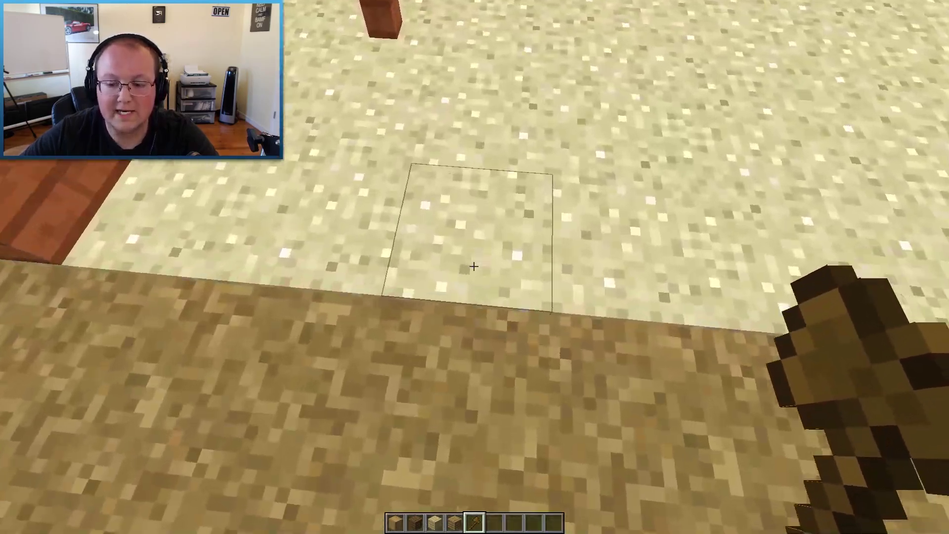
{"action": "key", "text": "shift"}
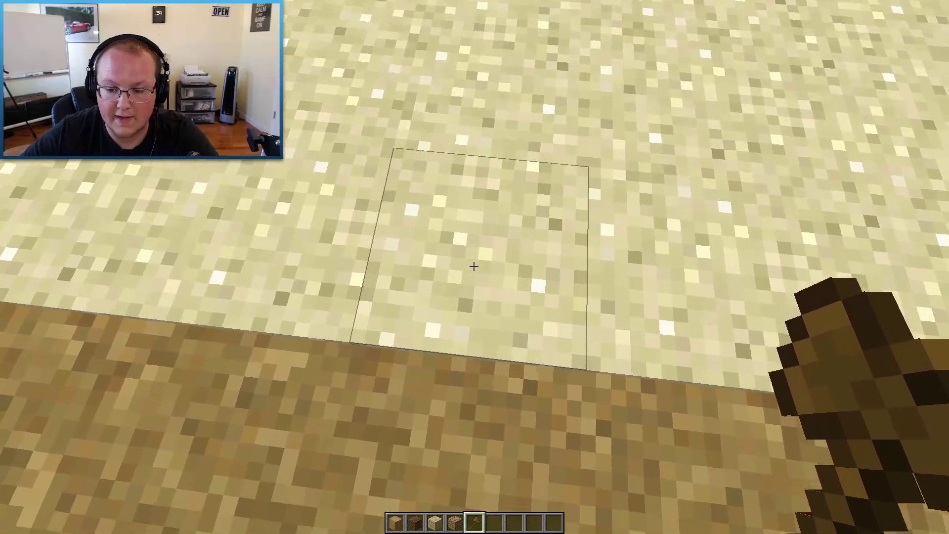
{"action": "left_click", "coordinate": [474, 267]}
Fly above the roof and stack oak planks at its far corner until the pillar rises above the roof
{"action": "key", "text": "space"}
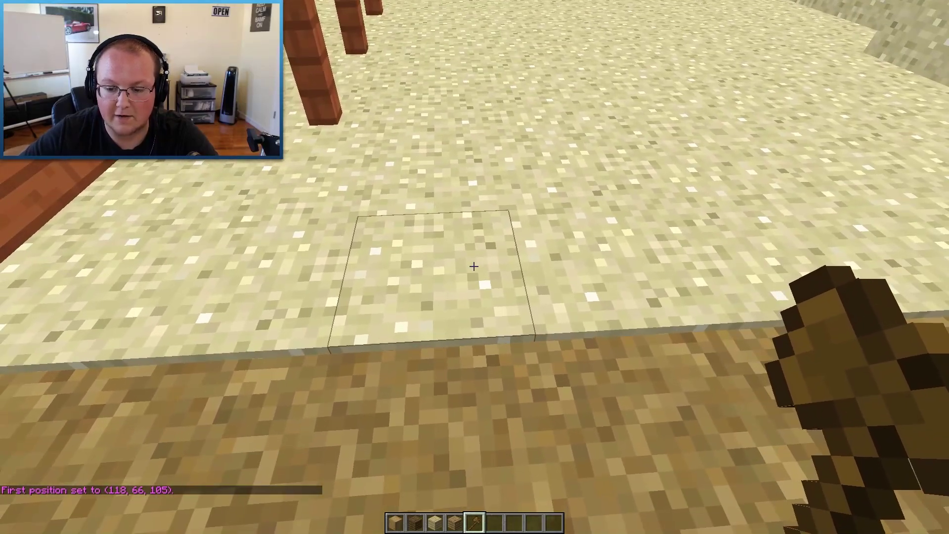
{"action": "key", "text": "space"}
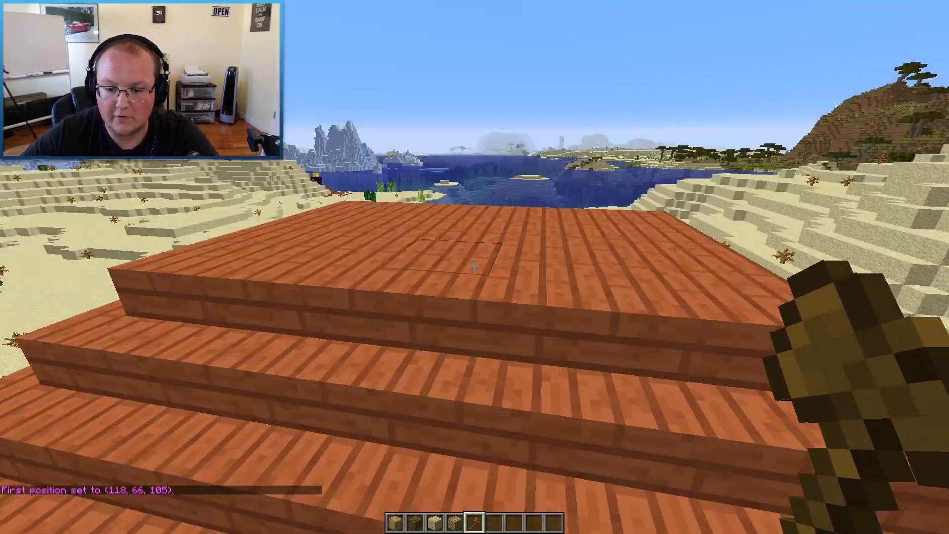
{"action": "key", "text": "4"}
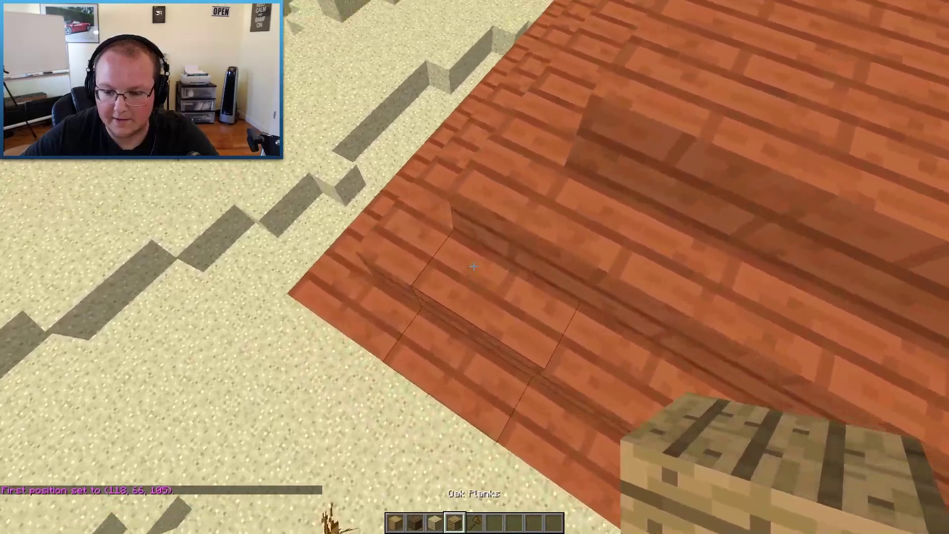
{"action": "right_click", "coordinate": [473, 266]}
{"action": "right_click", "coordinate": [473, 266]}
{"action": "right_click", "coordinate": [473, 266]}
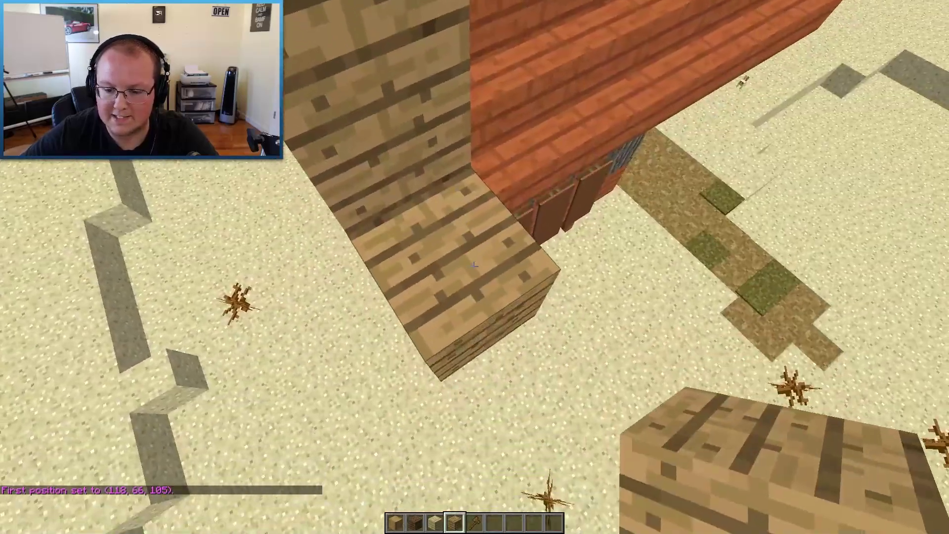
Set the second WorldEdit position with the wooden axe on the oak plank pillar near its top, at (125, 75, 97)
{"action": "key", "text": "5"}
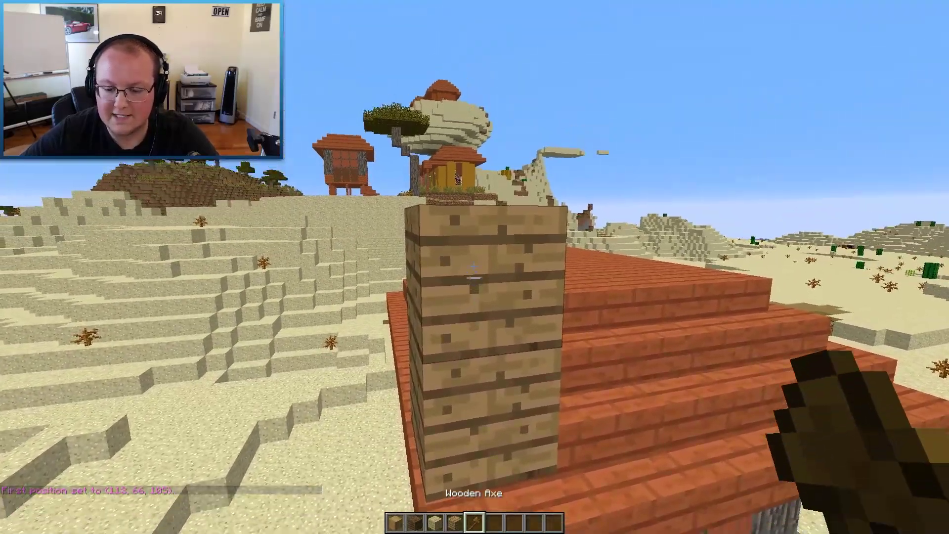
{"action": "key", "text": "t"}
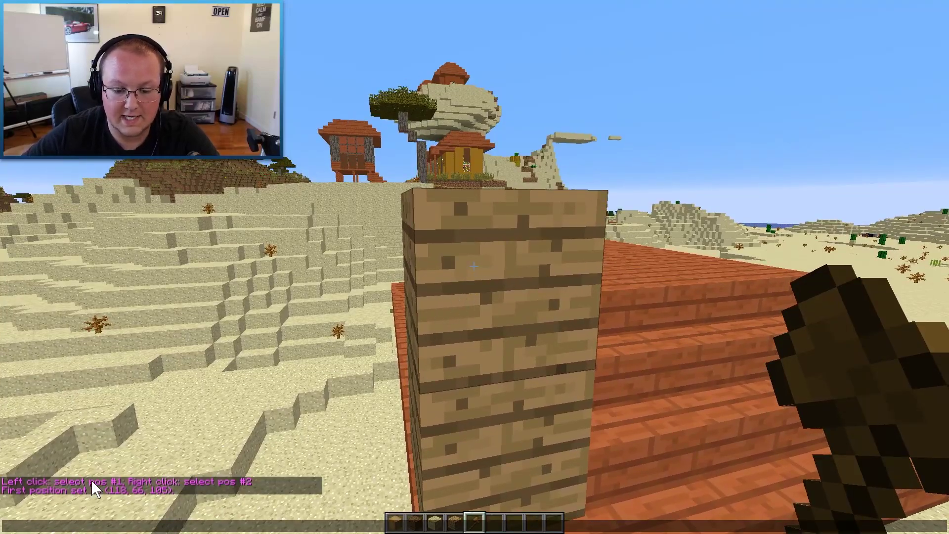
{"action": "key", "text": "Escape"}
{"action": "right_click", "coordinate": [473, 266]}
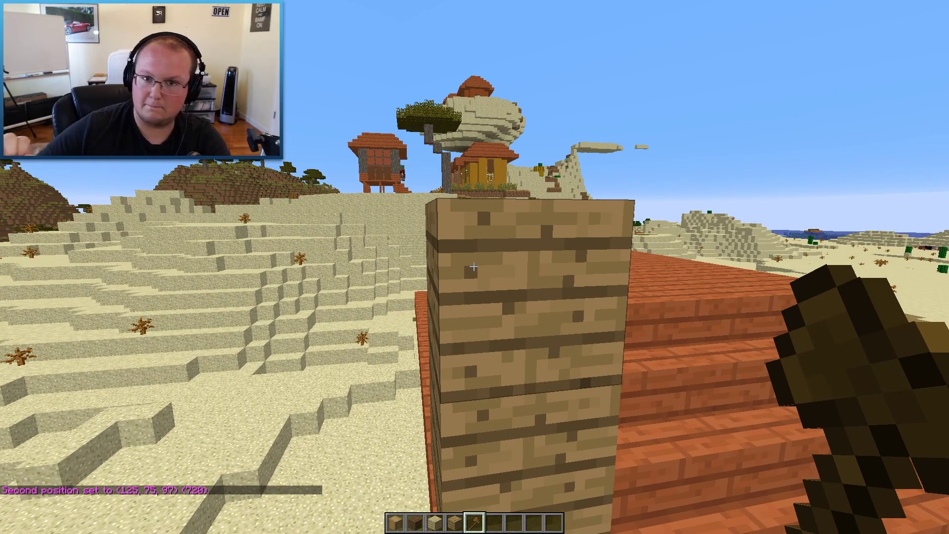
Break the helper oak planks at the roof corner with an empty hand and fly down beside the house
{"action": "key", "text": "Escape"}
{"action": "key", "text": "Escape"}
{"action": "scroll", "coordinate": [474, 267], "scroll_direction": "down", "scroll_amount": 1}
{"action": "left_click", "coordinate": [473, 266]}
{"action": "left_click", "coordinate": [473, 267]}
{"action": "key", "text": "d"}
{"action": "key", "text": "shift"}
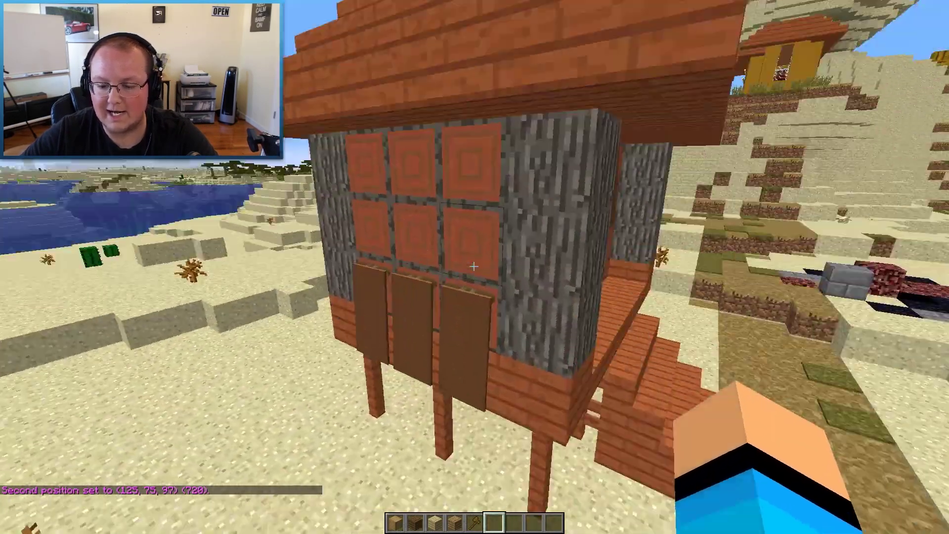
Fly around to the front of the acacia house and view it from the path facing the steps
{"action": "key", "text": "d"}
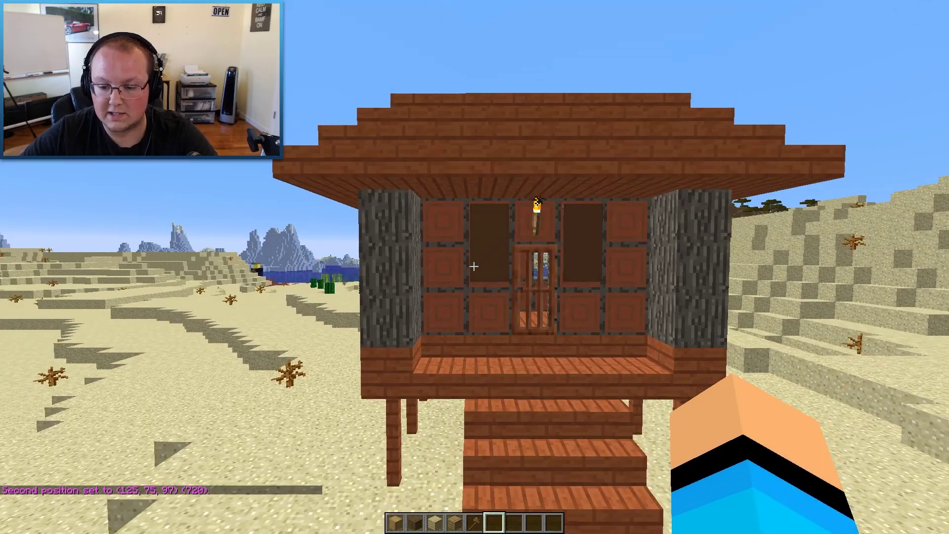
{"action": "key", "text": "s"}
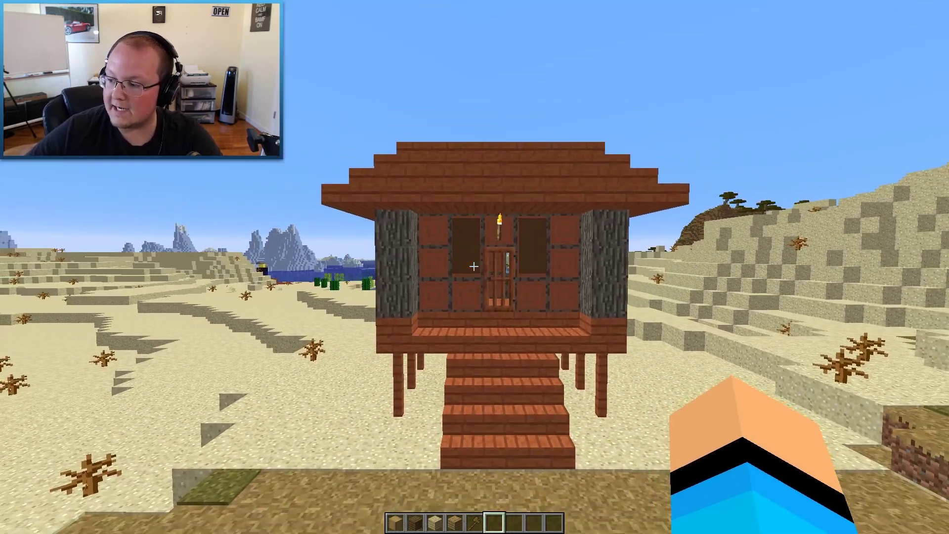
{"action": "key", "text": "a"}
{"action": "key", "text": "w"}
{"action": "key", "text": "d"}
{"action": "key", "text": "s"}
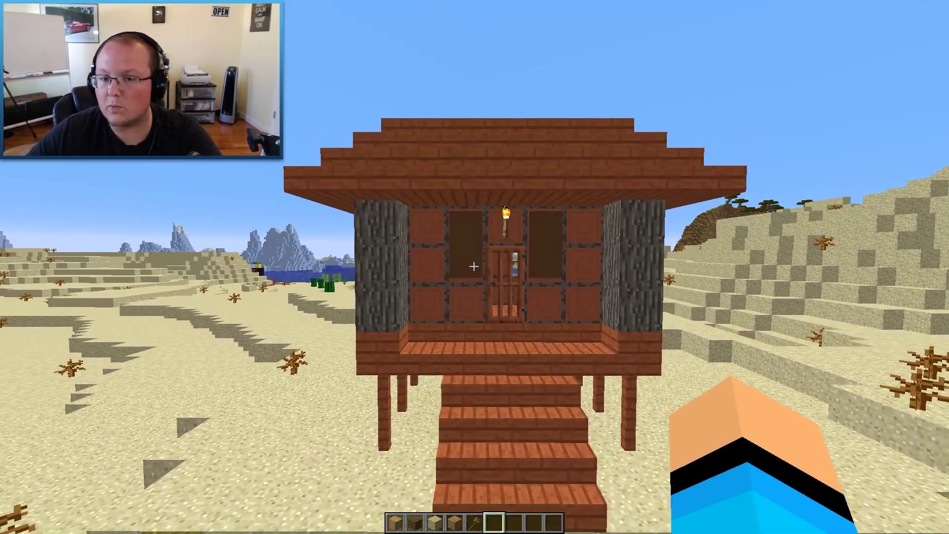
{"action": "key", "text": "w"}
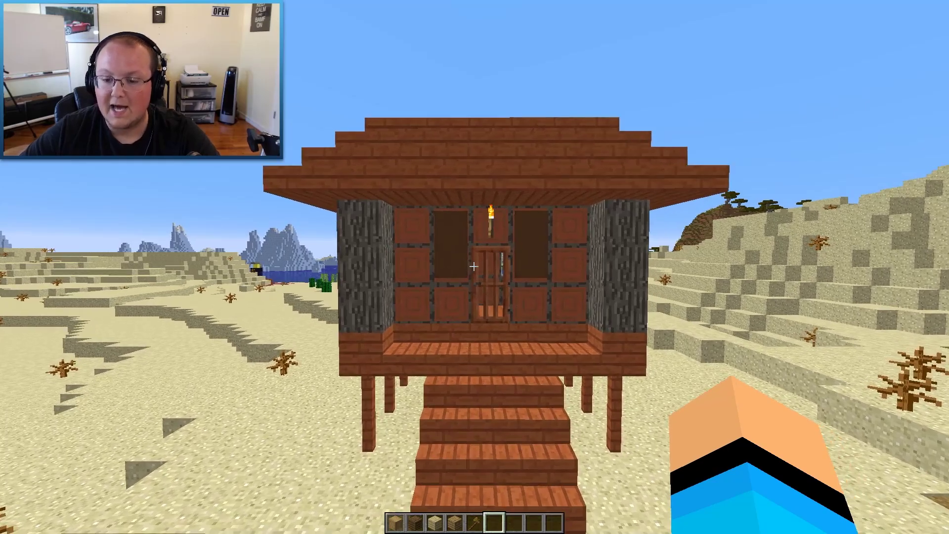
{"action": "key", "text": "s"}
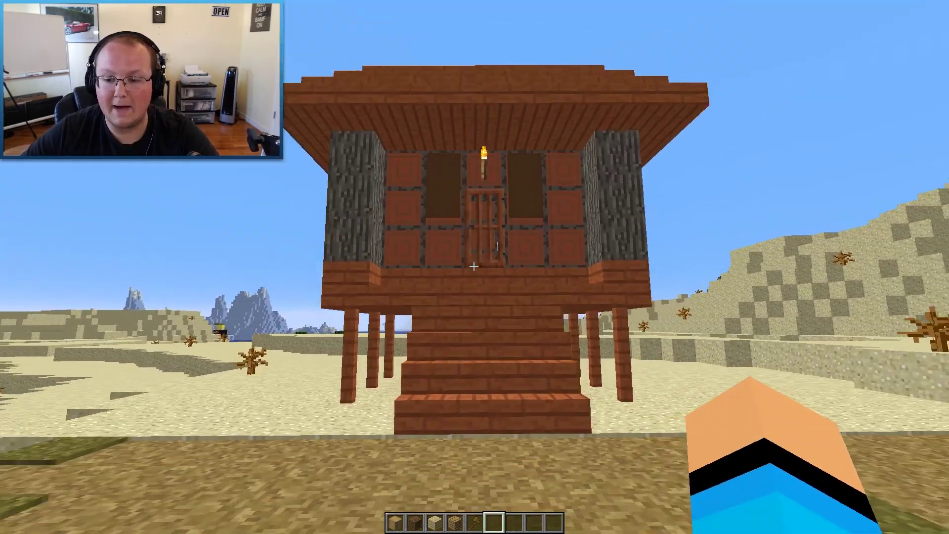
{"action": "key", "text": "w"}
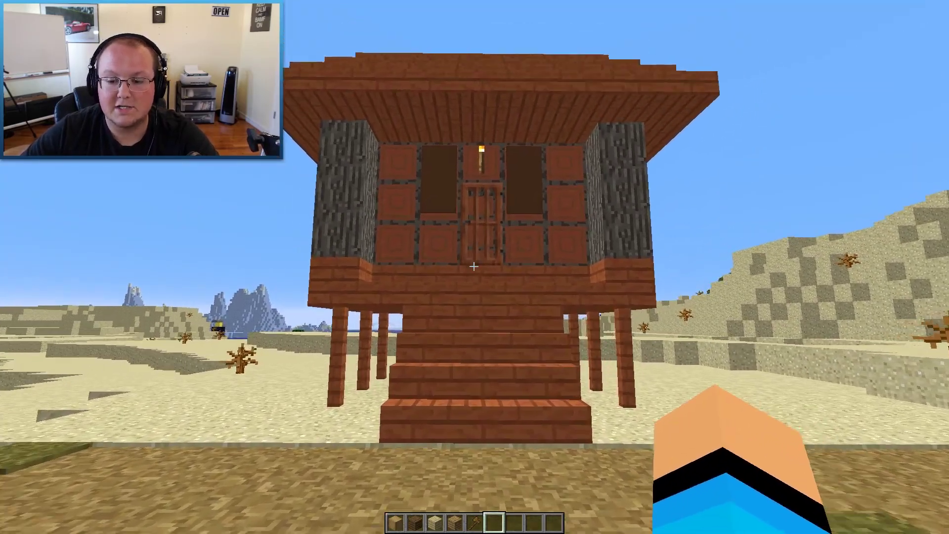
Move onto the house's front steps facing the door and copy the selected region with //copy
{"action": "key", "text": "w"}
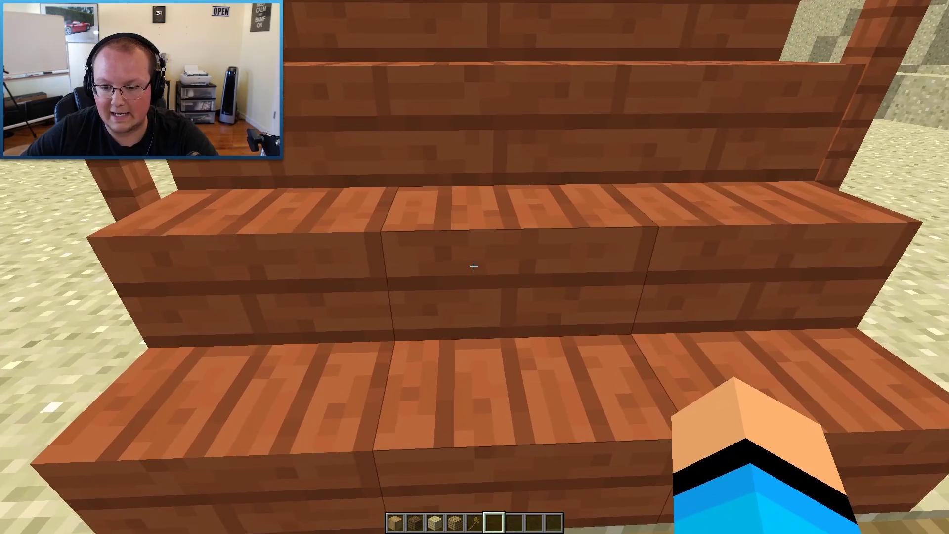
{"action": "key", "text": "s"}
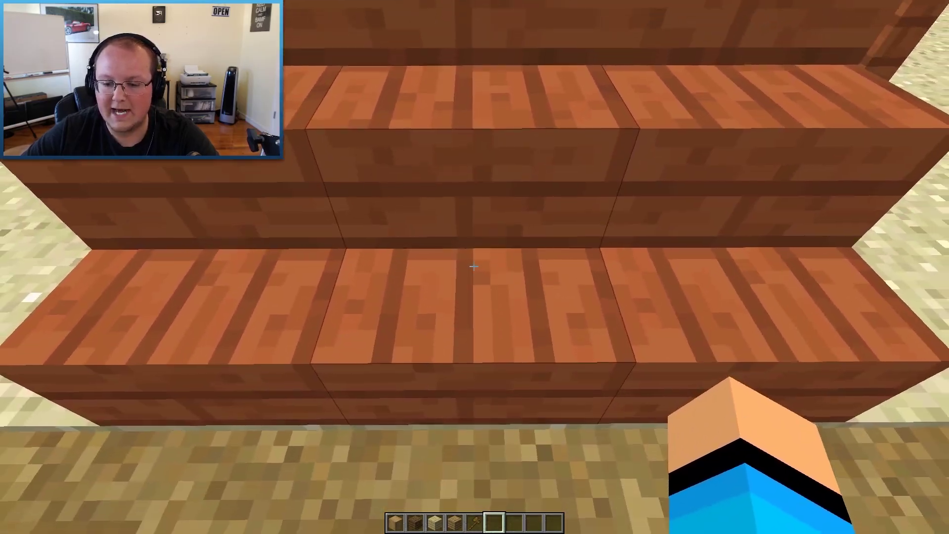
{"action": "key", "text": "w"}
{"action": "key", "text": "w"}
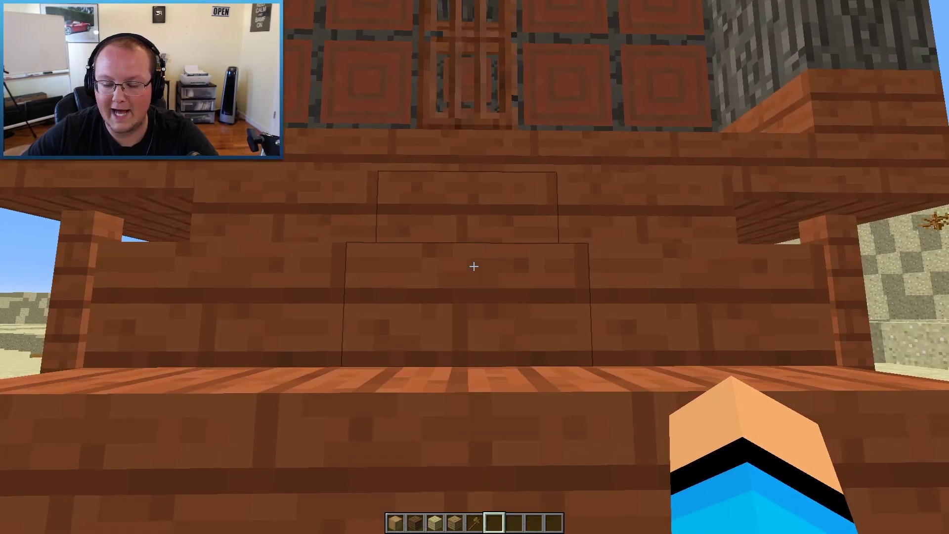
{"action": "key", "text": "shift"}
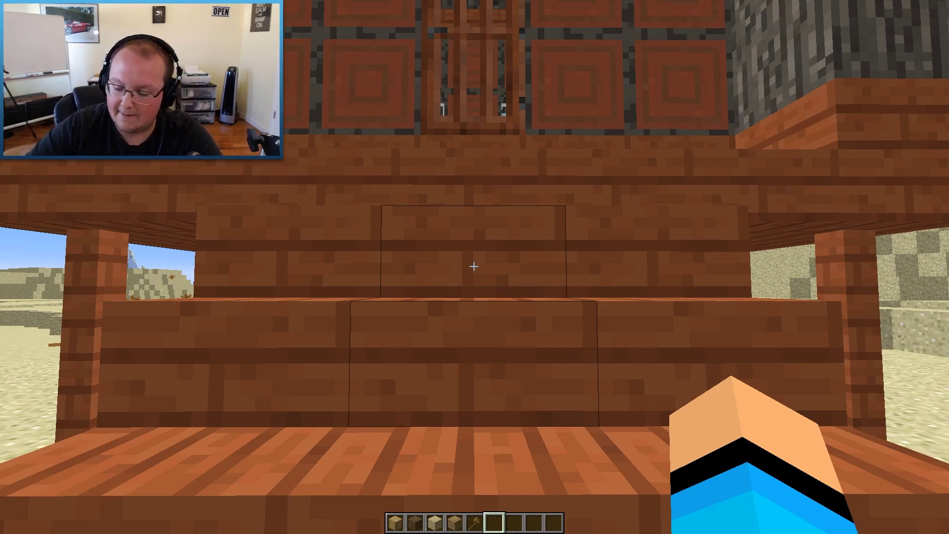
{"action": "key", "text": "slash"}
{"action": "type", "text": "/br"}
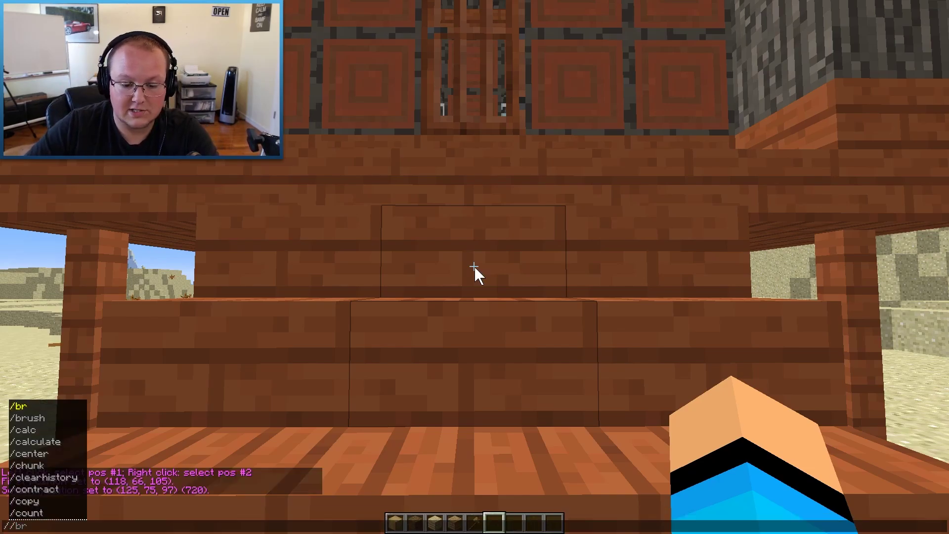
{"action": "key", "text": "BackSpace"}
{"action": "key", "text": "BackSpace"}
{"action": "type", "text": "copy"}
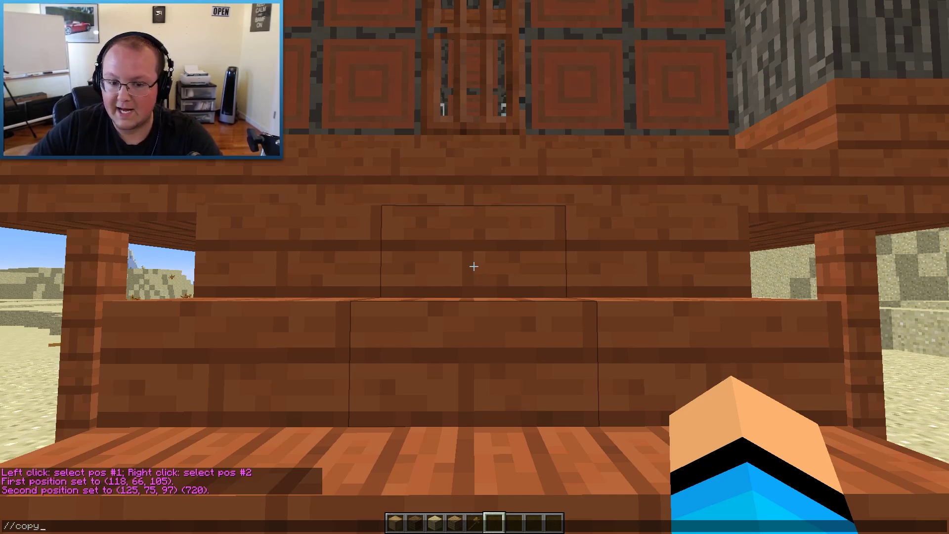
{"action": "key", "text": "Return"}
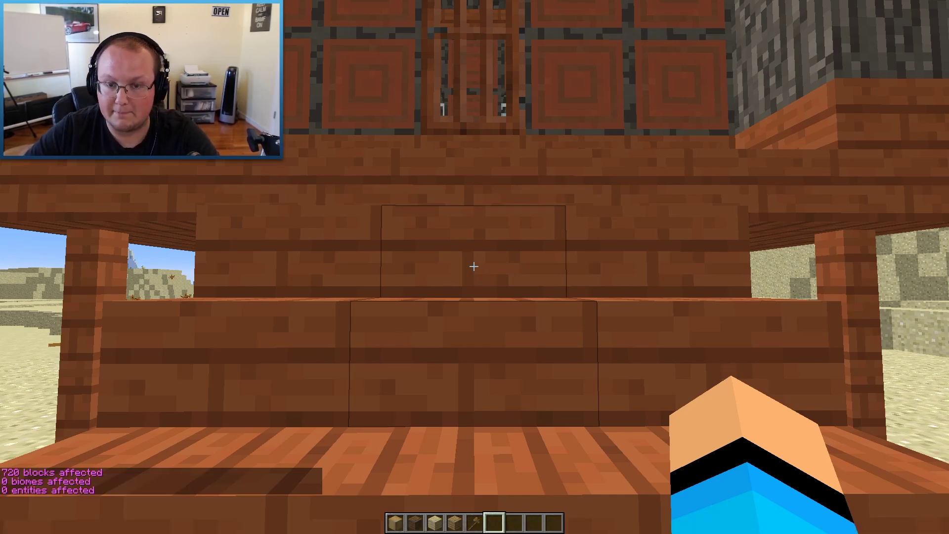
Save the copied house as a schematic with /schematic save VillageFenceHouse
{"action": "key", "text": "t"}
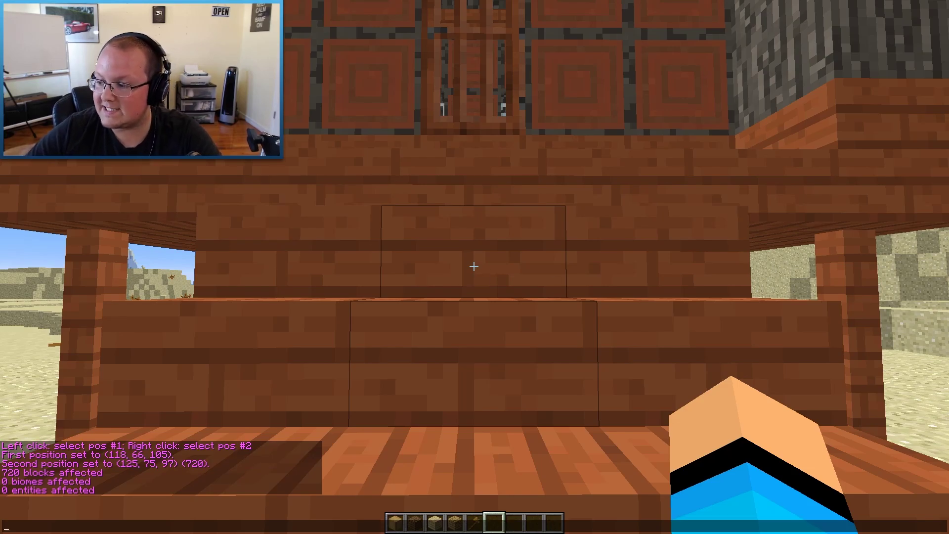
{"action": "key", "text": "Escape"}
{"action": "key", "text": "w"}
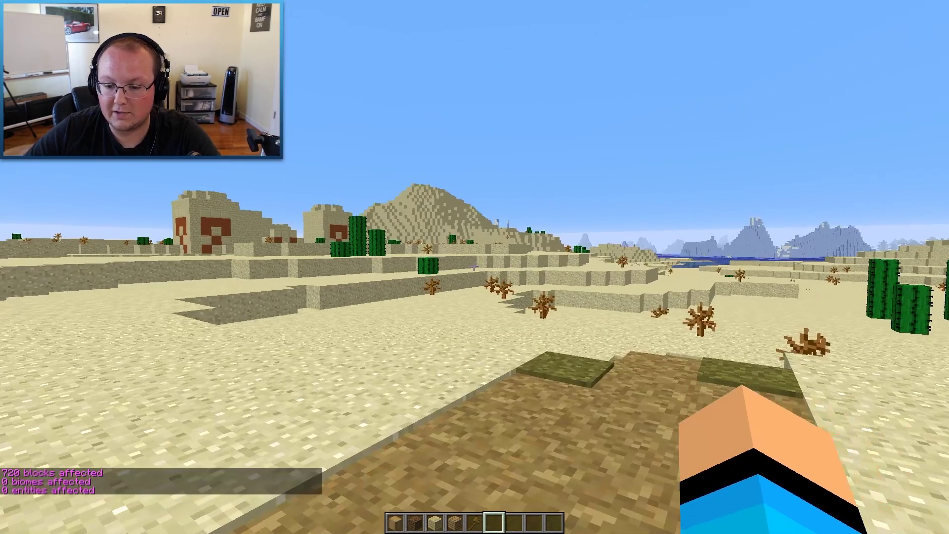
{"action": "key", "text": "slash"}
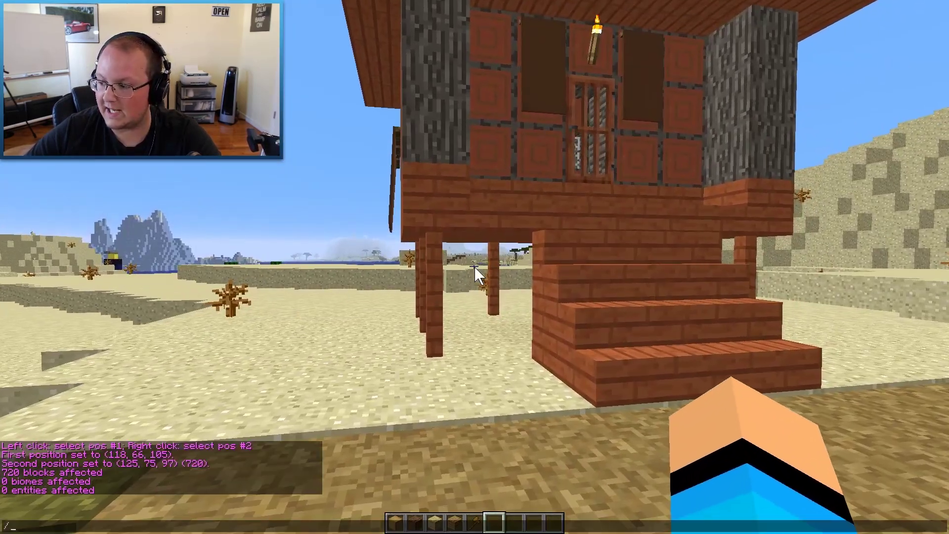
{"action": "type", "text": "sc"}
{"action": "key", "text": "Tab"}
{"action": "key", "text": "Tab"}
{"action": "key", "text": "Tab"}
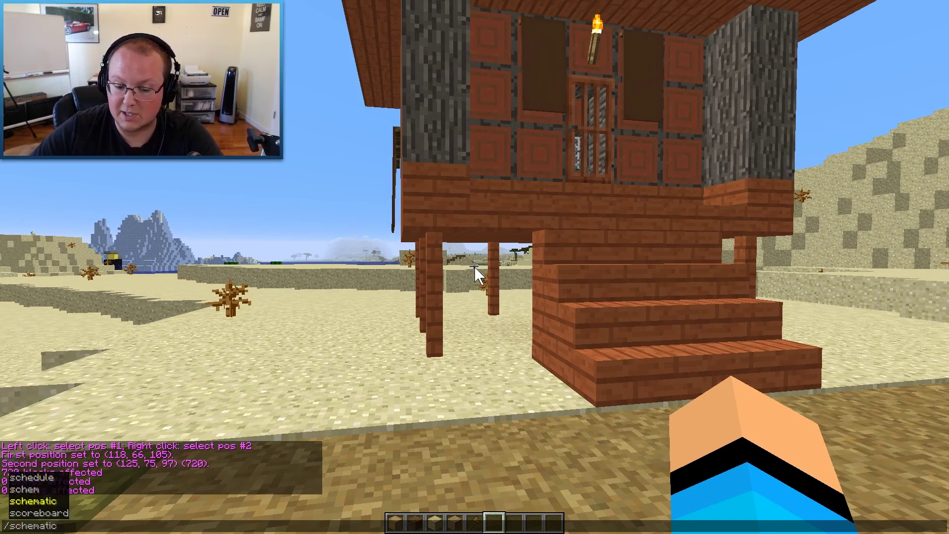
{"action": "type", "text": "save Vi"}
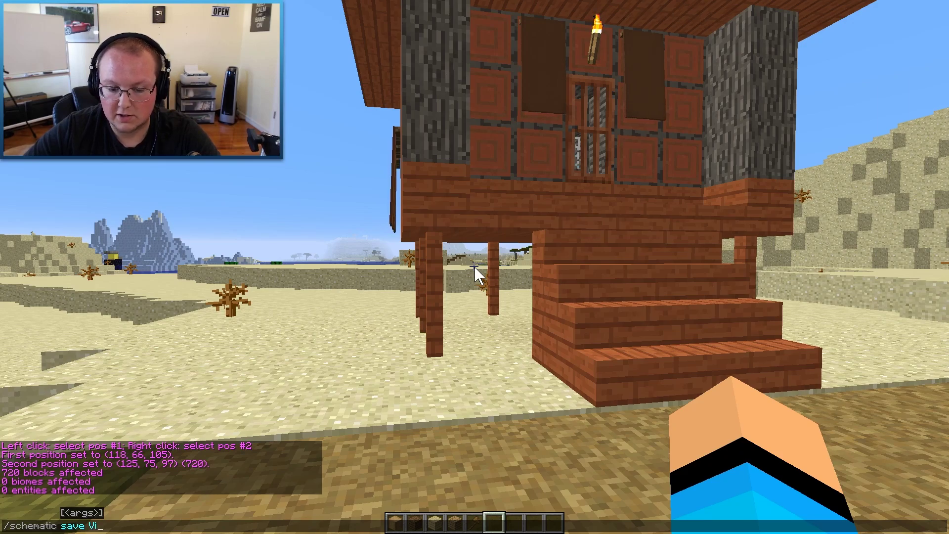
{"action": "key", "text": "BackSpace"}
{"action": "key", "text": "BackSpace"}
{"action": "key", "text": "BackSpace"}
{"action": "key", "text": "BackSpace"}
{"action": "type", "text": "enceHouse"}
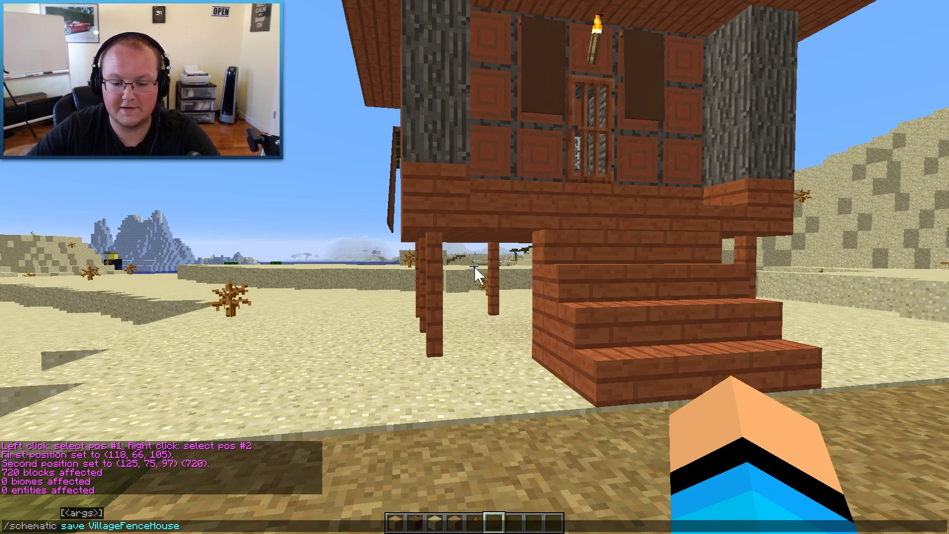
{"action": "key", "text": "Return"}
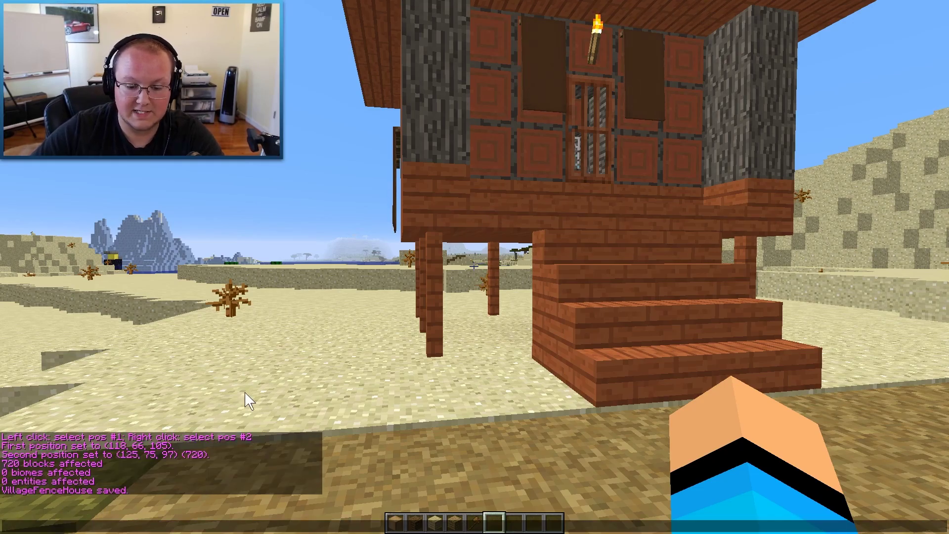
{"action": "key", "text": "Escape"}
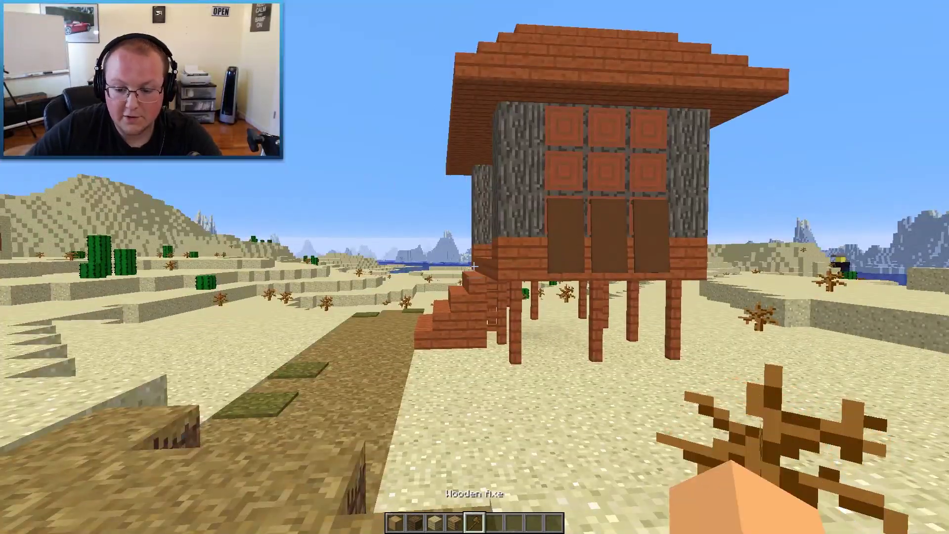
Paste the copied house in midair over the open sand with //paste, at (100, 74, 102), and remove it with //undo
{"action": "key", "text": "w"}
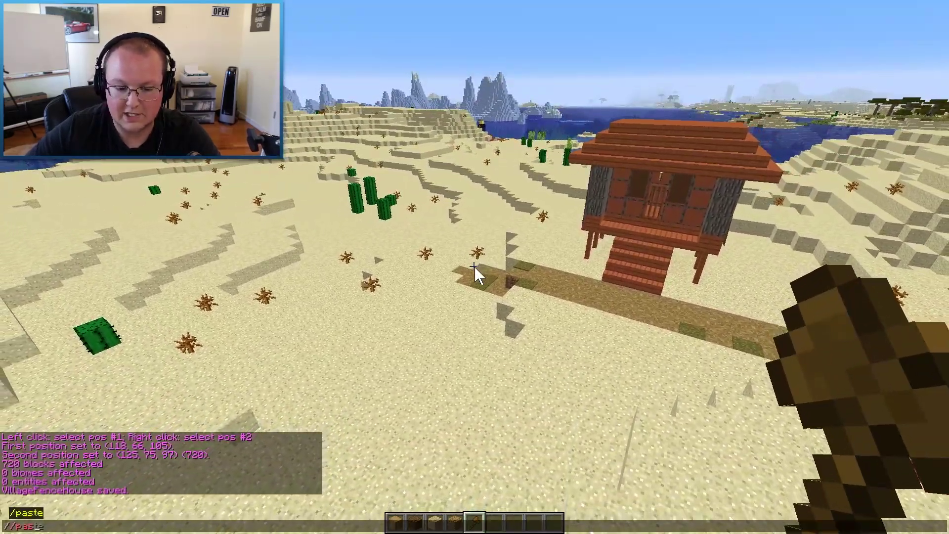
{"action": "key", "text": "s"}
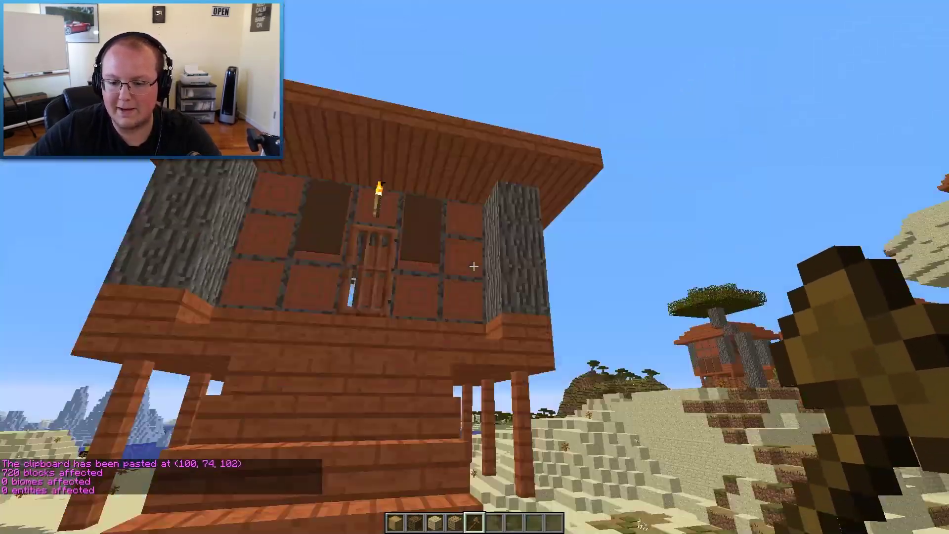
{"action": "key", "text": "s"}
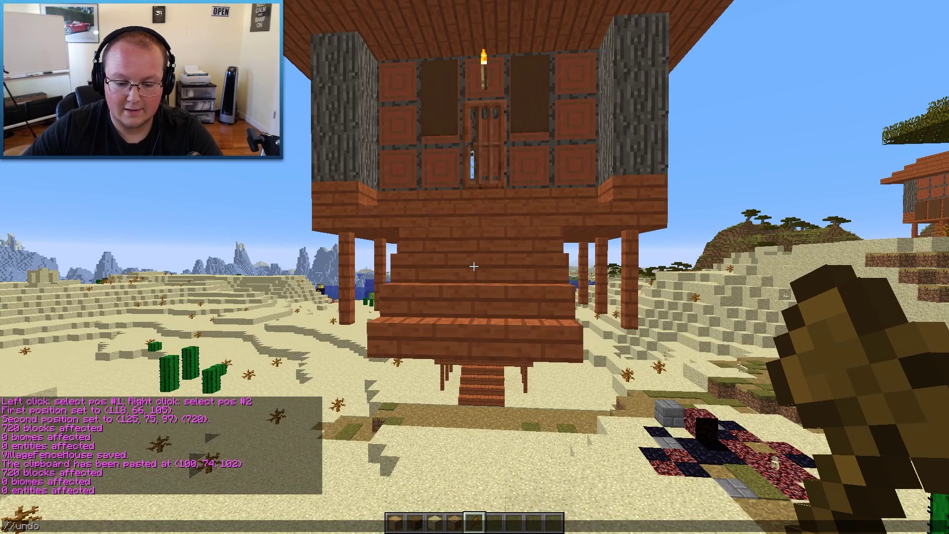
{"action": "type", "text": "//undo"}
{"action": "key", "text": "Return"}
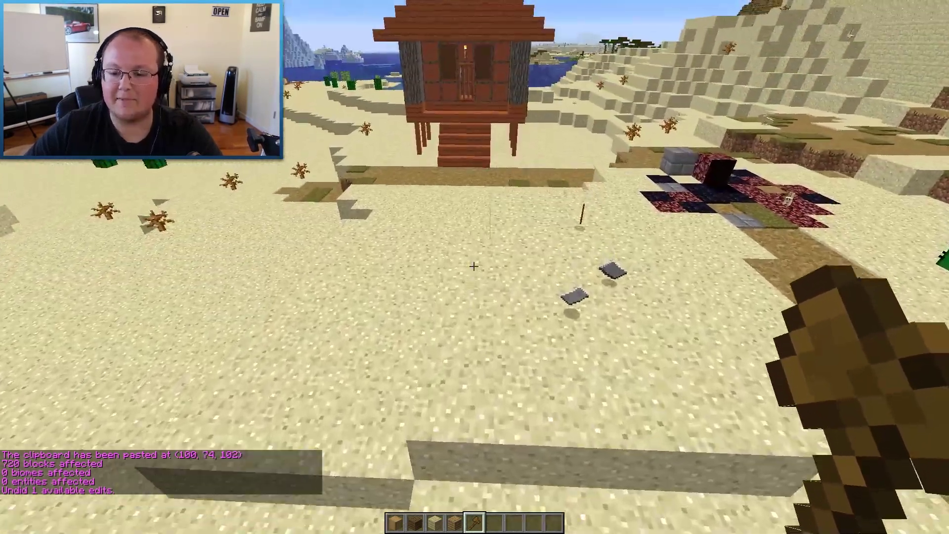
Select a strip of sand with the wooden axe from (101, 68, 106) to (108, 68, 103) and copy it
{"action": "left_click", "coordinate": [474, 266]}
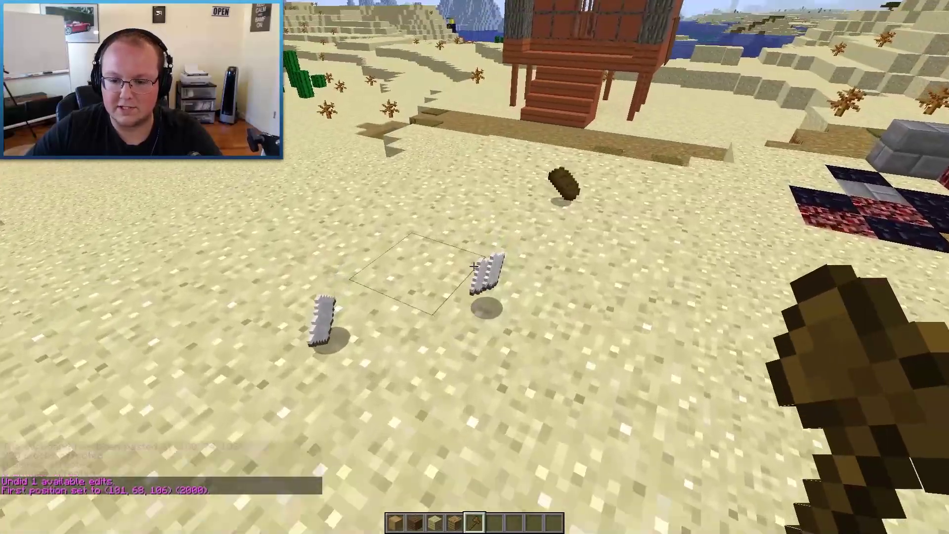
{"action": "key", "text": "w"}
{"action": "right_click", "coordinate": [473, 265]}
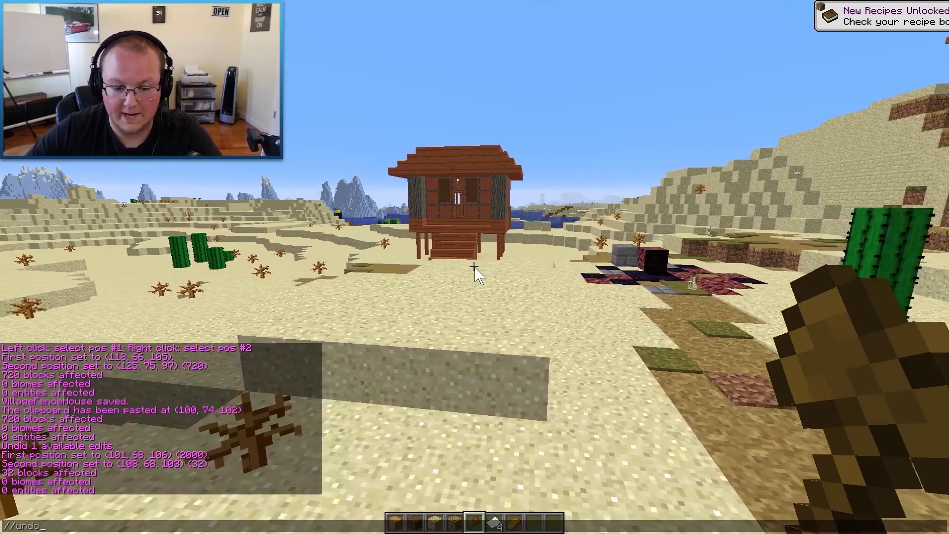
Paste the copied sand strip at (96, 69, 106) and again from higher up at (97, 78, 83)
{"action": "key", "text": "s"}
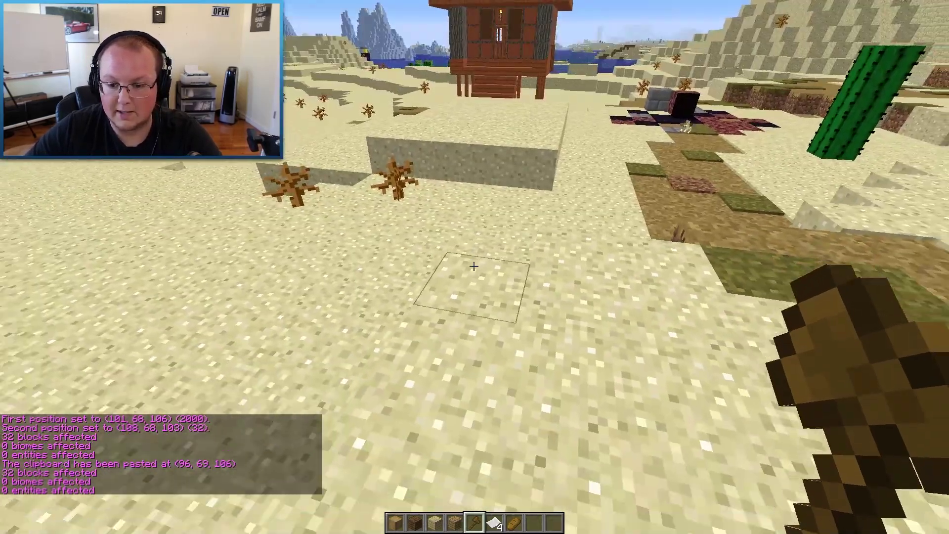
{"action": "key", "text": "space"}
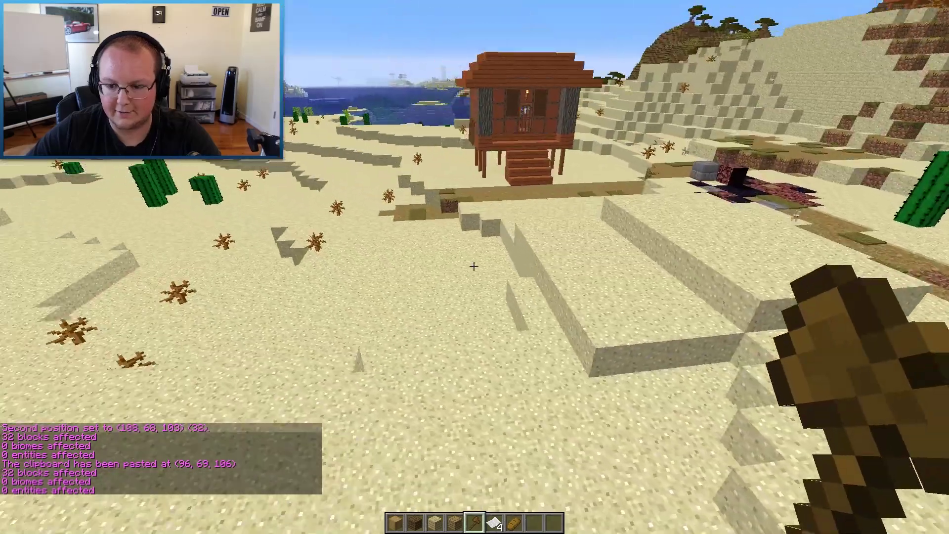
{"action": "key", "text": "t"}
{"action": "key", "text": "Up"}
{"action": "key", "text": "Return"}
{"action": "key", "text": "s"}
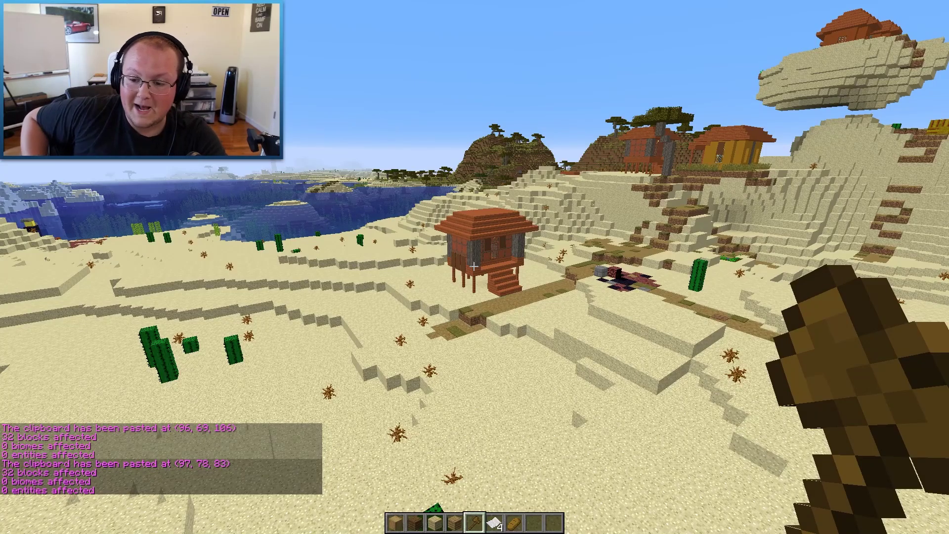
Fly down to the path near the dead bushes and load the saved house with /schematic load VillageFenceHouse
{"action": "key", "text": "w"}
{"action": "key", "text": "w"}
{"action": "key", "text": "shift"}
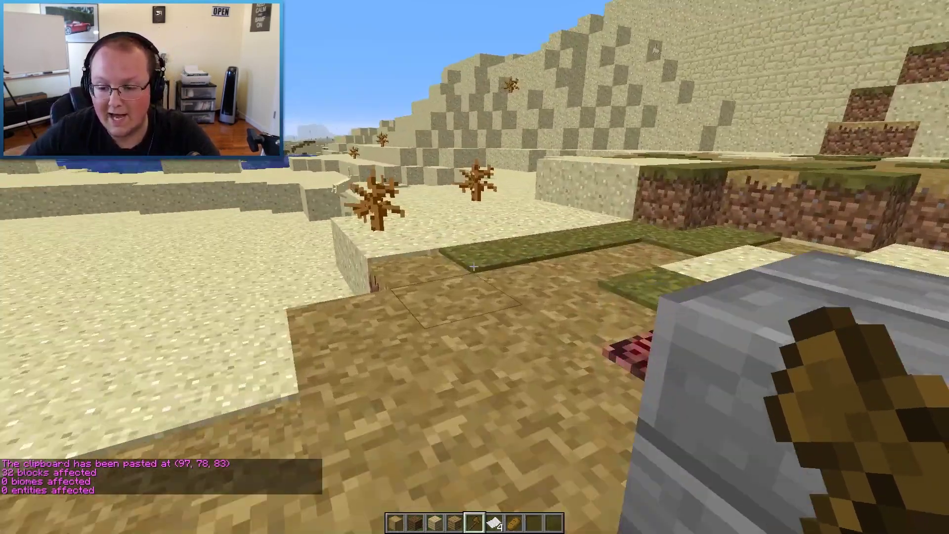
{"action": "key", "text": "slash"}
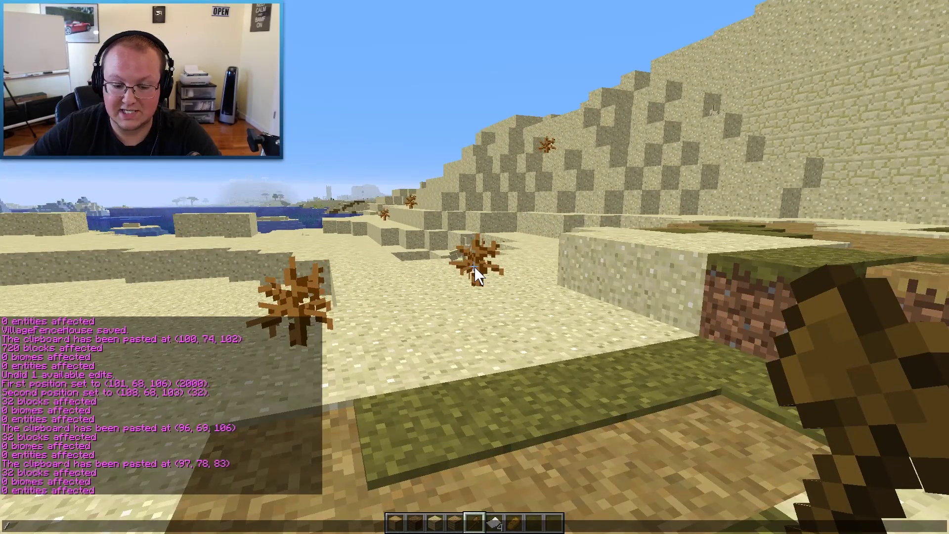
{"action": "type", "text": "sch"}
{"action": "key", "text": "Tab"}
{"action": "key", "text": "Tab"}
{"action": "key", "text": "Tab"}
{"action": "key", "text": "Tab"}
{"action": "key", "text": "Tab"}
{"action": "key", "text": "Tab"}
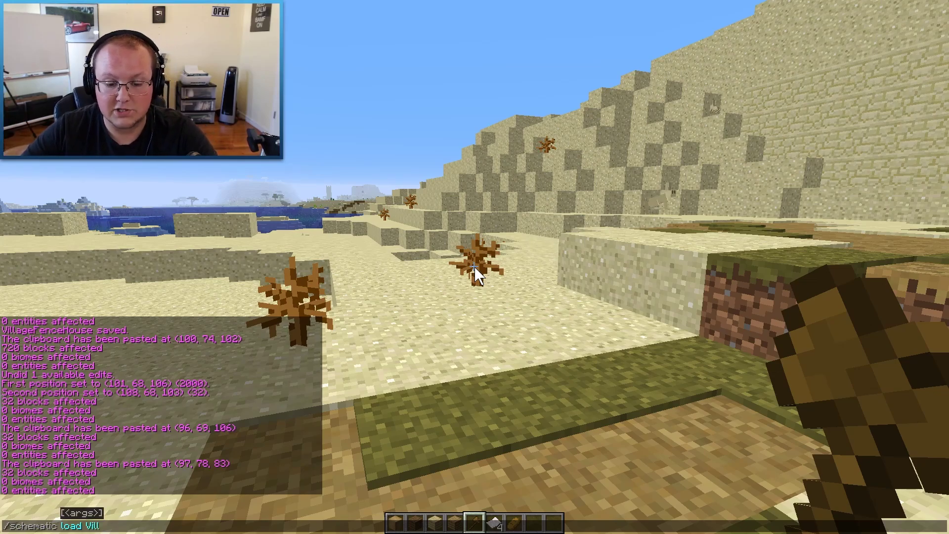
{"action": "type", "text": "VillageFenceHOu"}
{"action": "key", "text": "BackSpace"}
{"action": "key", "text": "BackSpace"}
{"action": "key", "text": "BackSpace"}
{"action": "key", "text": "BackSpace"}
{"action": "type", "text": "ouse"}
{"action": "key", "text": "Return"}
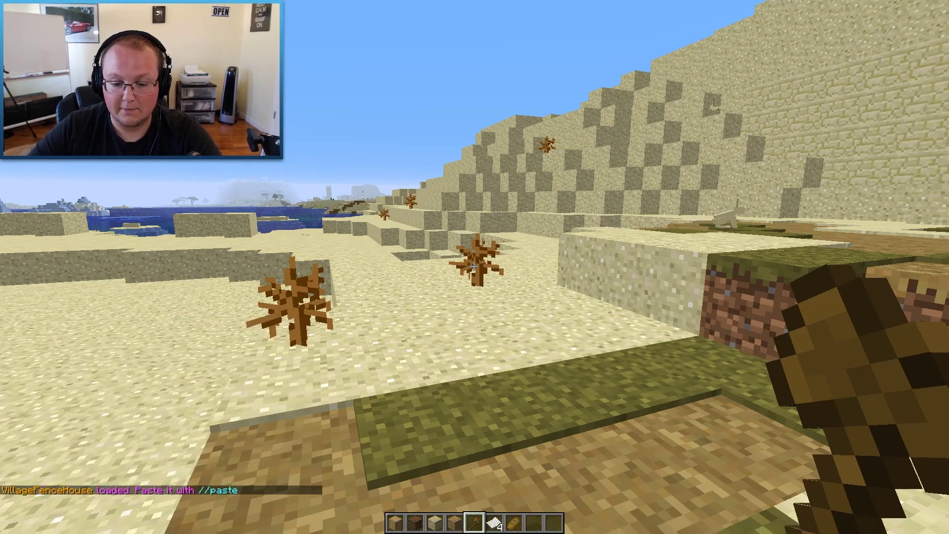
Examine where the existing acacia house's stairs meet the path to find the right standing spot beside the dead bushes
{"action": "key", "text": "t"}
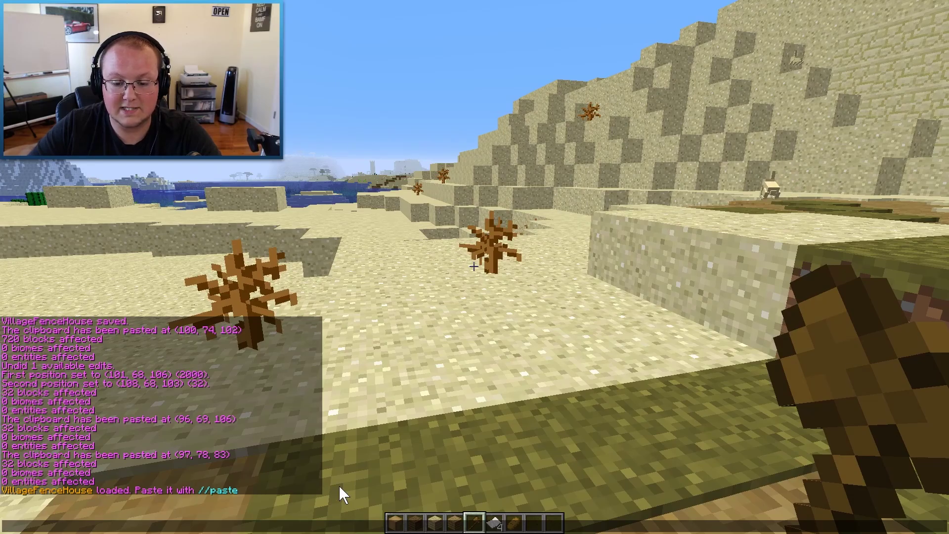
{"action": "key", "text": "Escape"}
{"action": "scroll", "coordinate": [473, 266], "scroll_direction": "down", "scroll_amount": 1}
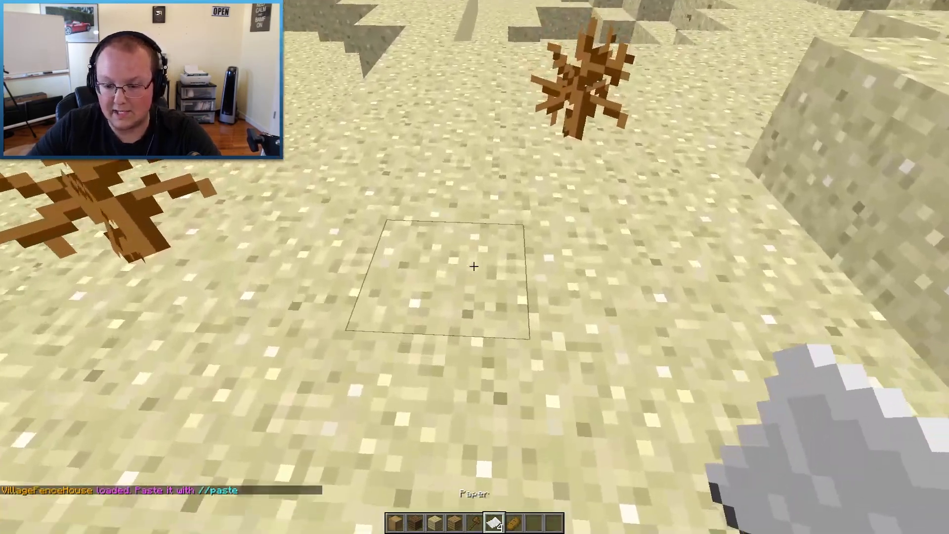
{"action": "key", "text": "w"}
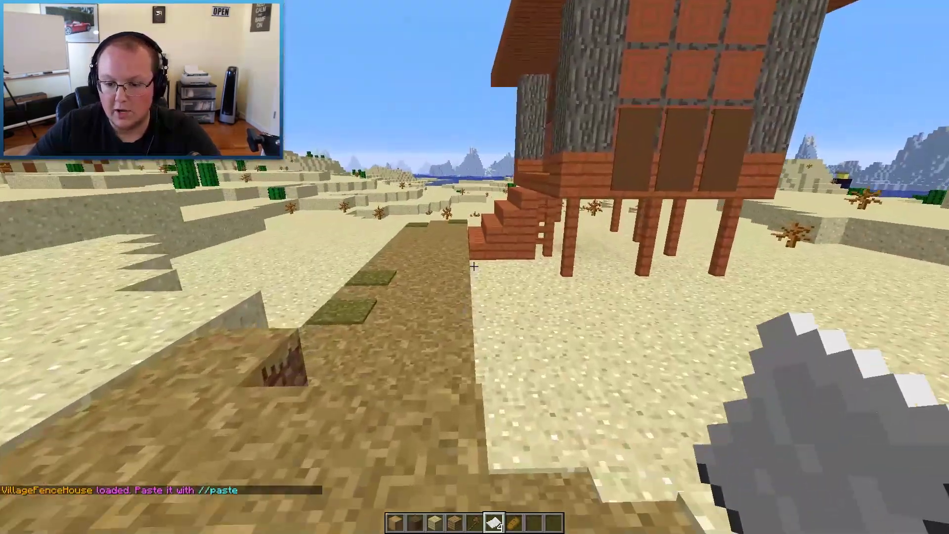
{"action": "key", "text": "w"}
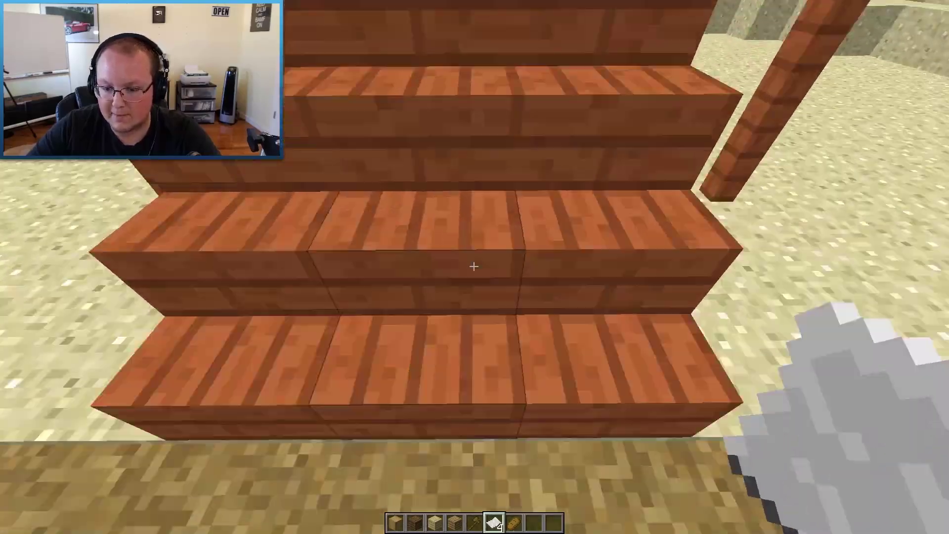
{"action": "key", "text": "s"}
{"action": "key", "text": "s"}
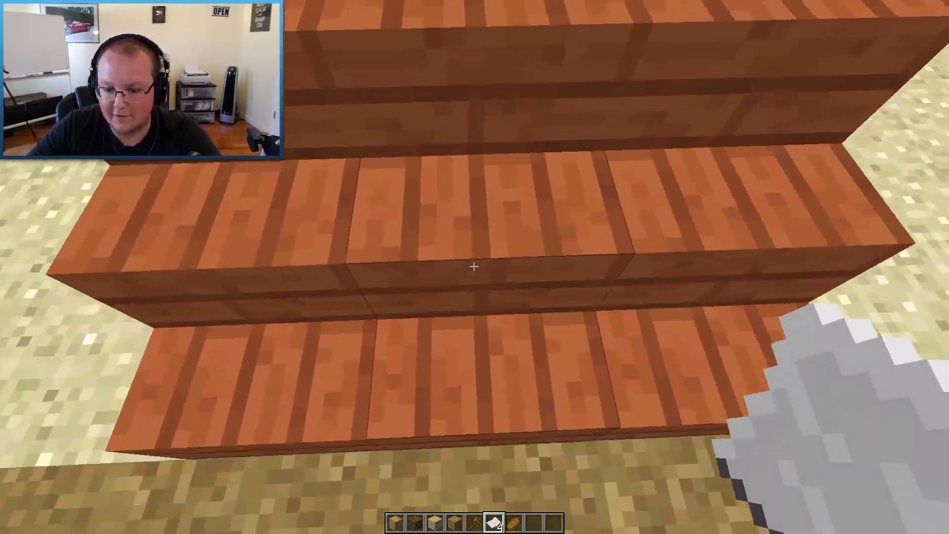
{"action": "key", "text": "w"}
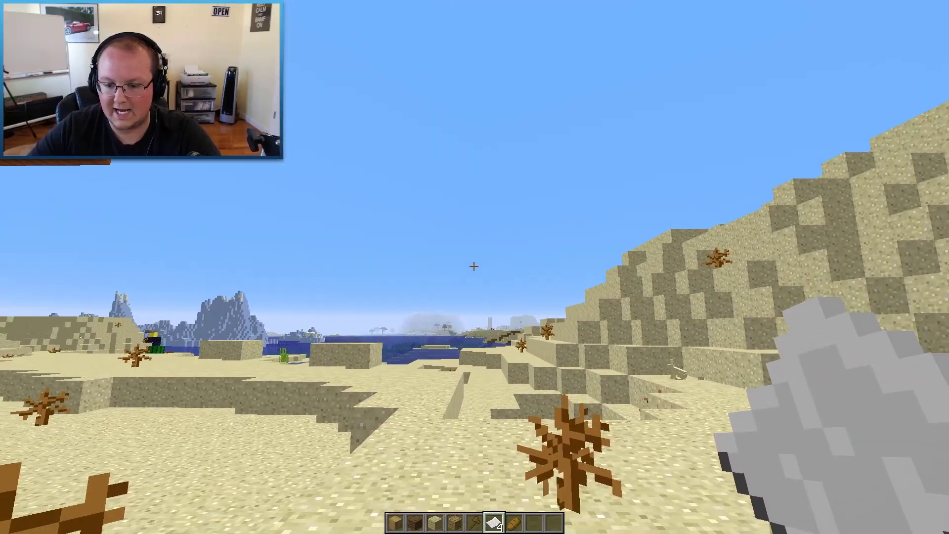
Paste the loaded house at (118, 68, 113) with //paste, check how the stairs sit, and remove it with //undo
{"action": "type", "text": "//br"}
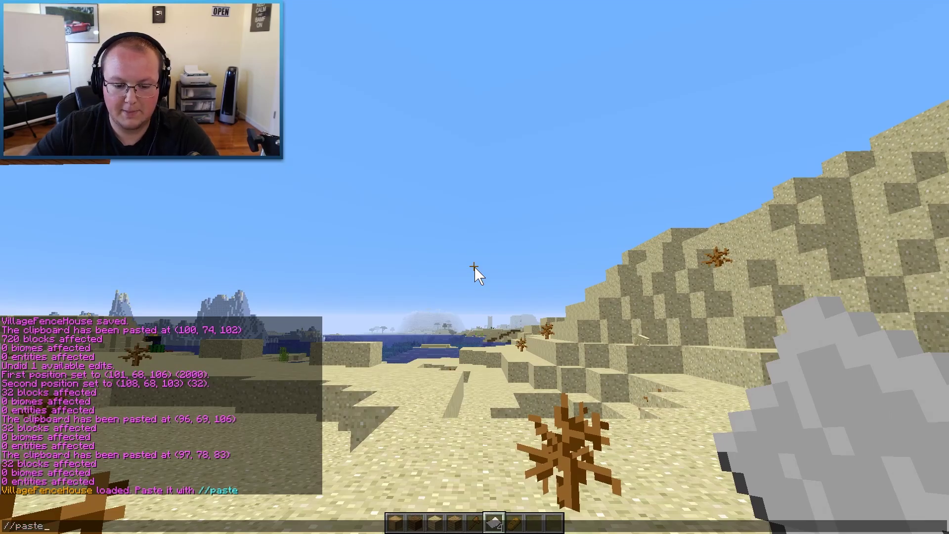
{"action": "type", "text": "ste"}
{"action": "key", "text": "Return"}
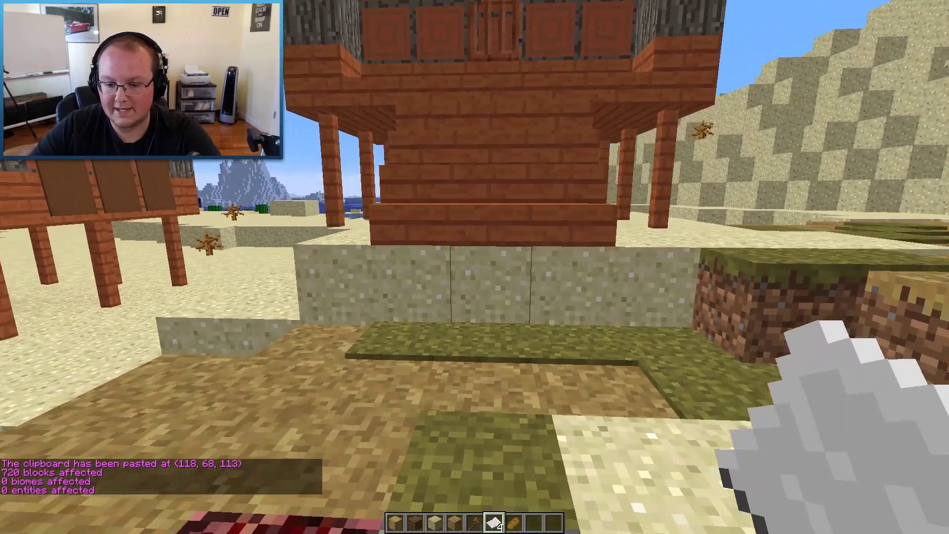
{"action": "key", "text": "w"}
{"action": "key", "text": "slash"}
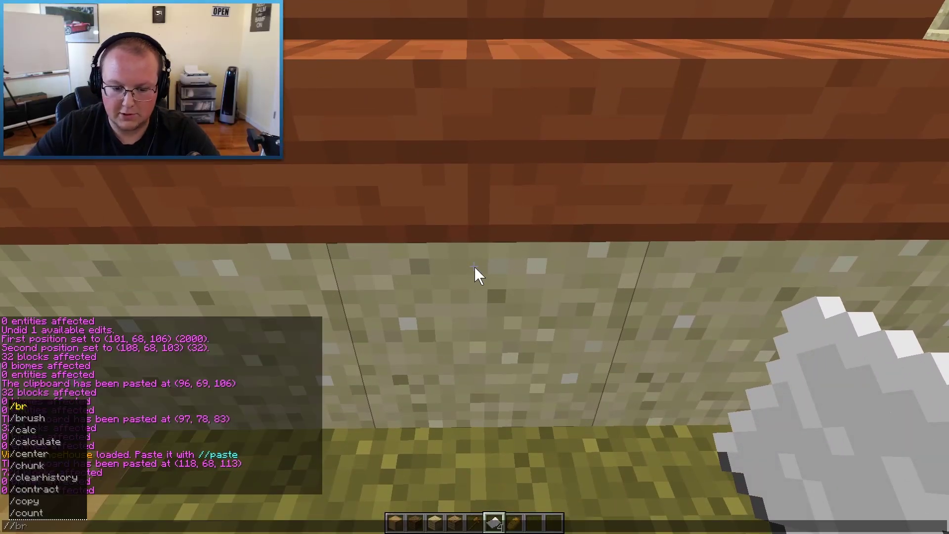
{"action": "key", "text": "Return"}
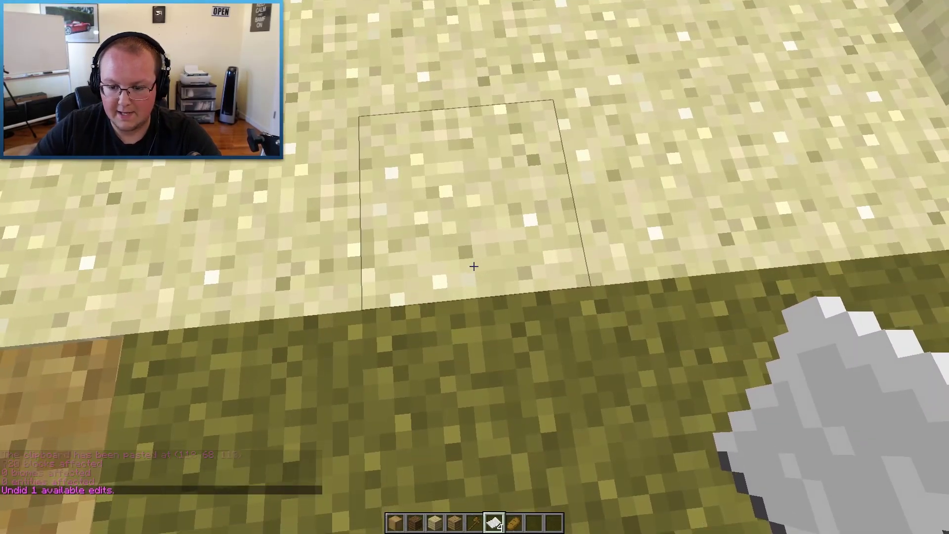
Dig out one block at the path's edge and paste the house from inside the hole at (118, 67, 113)
{"action": "left_click", "coordinate": [473, 267]}
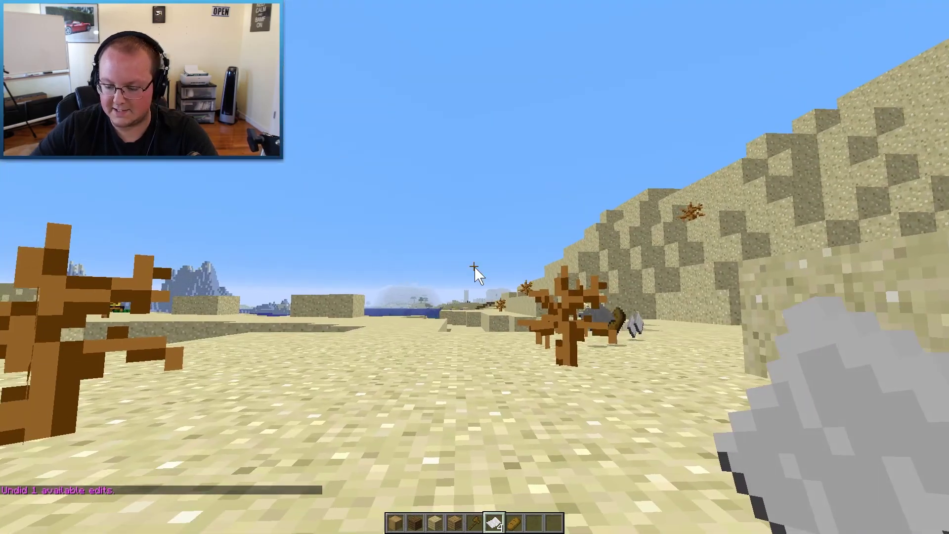
{"action": "type", "text": "//paste"}
{"action": "key", "text": "Return"}
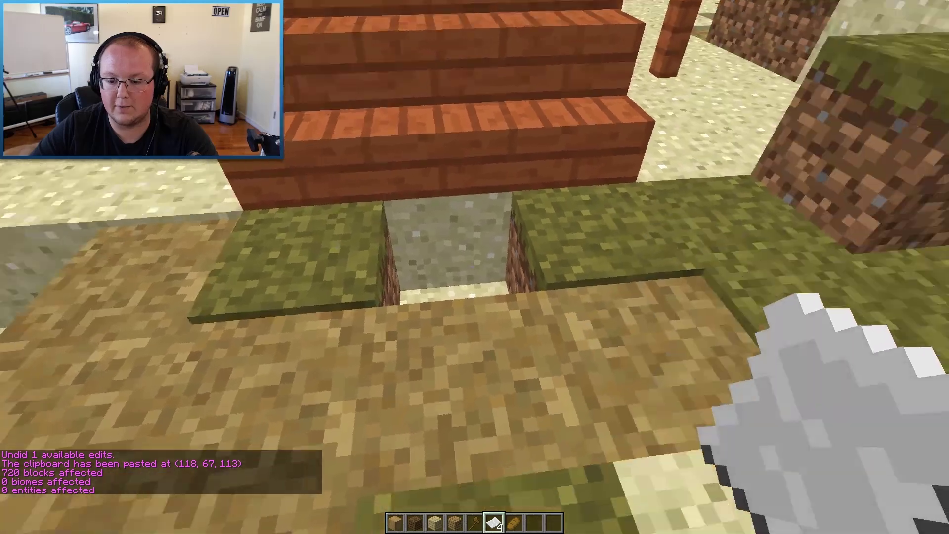
Add a Grass Block to the hotbar and fill the dug hole in front of the new house's stairs
{"action": "key", "text": "e"}
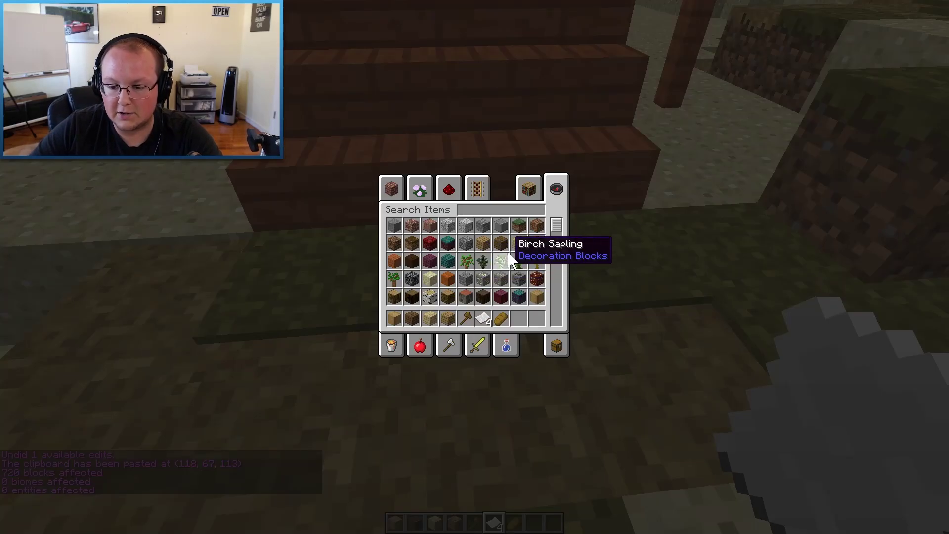
{"action": "left_click", "coordinate": [519, 224]}
{"action": "left_click", "coordinate": [523, 316]}
{"action": "key", "text": "e"}
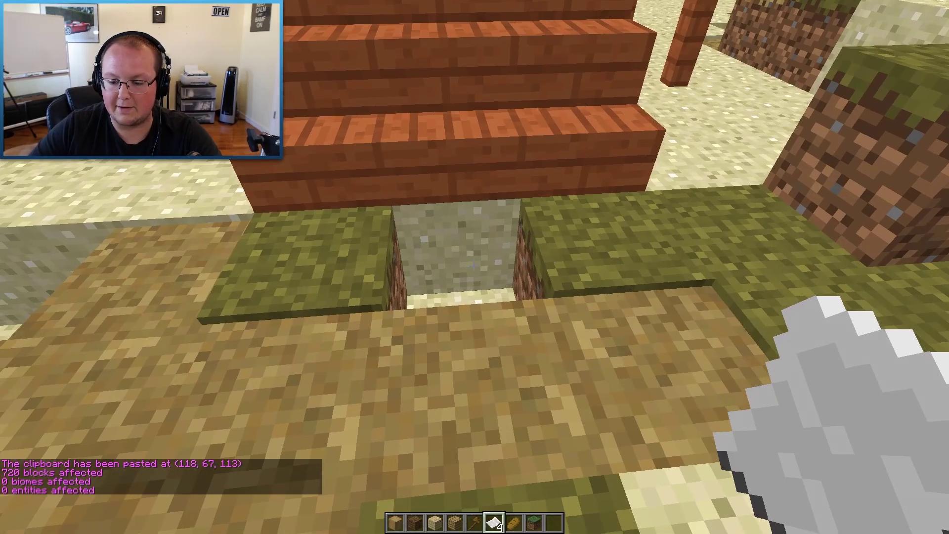
{"action": "right_click", "coordinate": [474, 267]}
Fly back and around to compare the pasted house with the original one along the path
{"action": "key", "text": "s"}
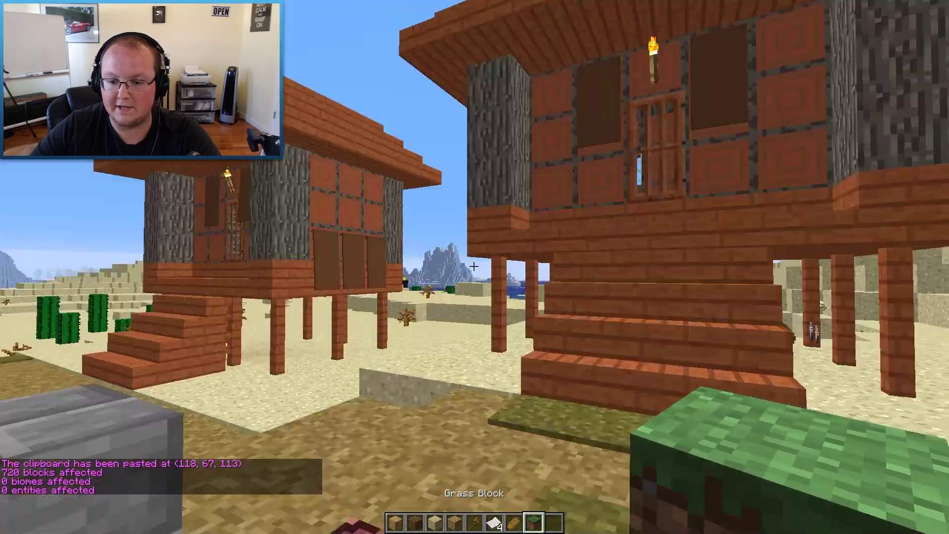
{"action": "key", "text": "s"}
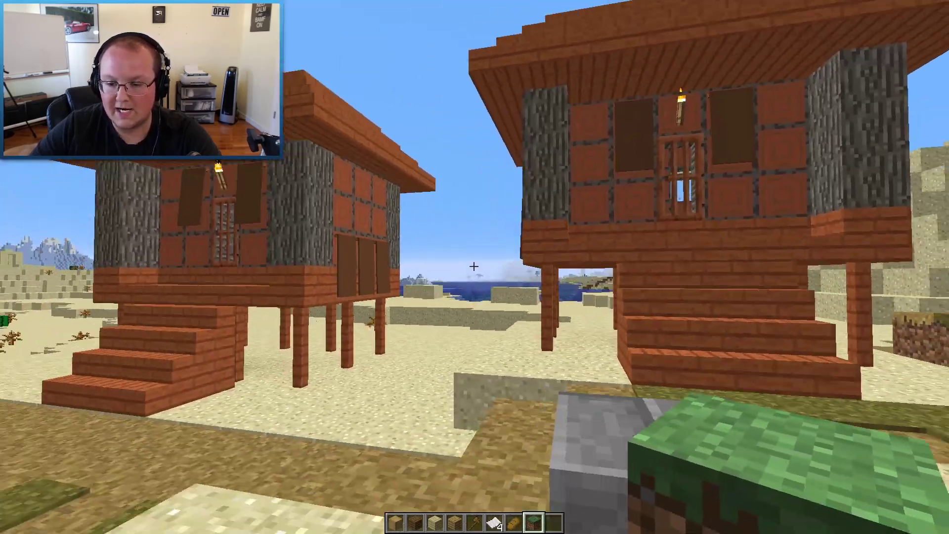
{"action": "key", "text": "space"}
{"action": "key", "text": "space"}
{"action": "key", "text": "a"}
{"action": "key", "text": "w"}
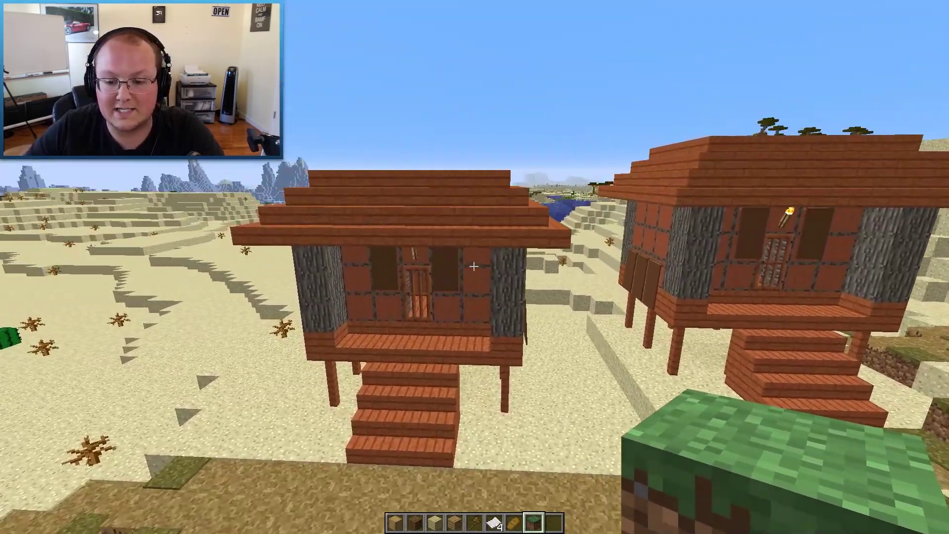
{"action": "key", "text": "s"}
{"action": "key", "text": "shift"}
{"action": "key", "text": "d"}
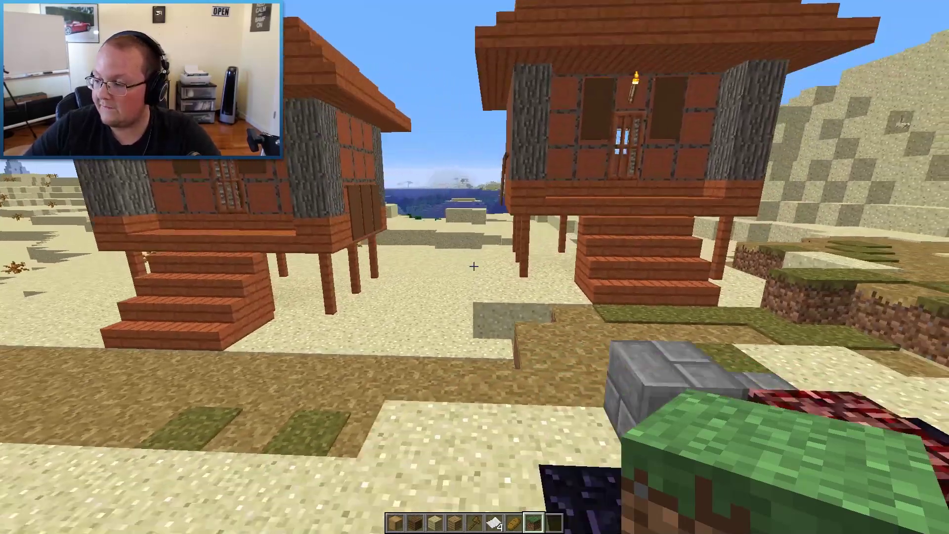
{"action": "key", "text": "s"}
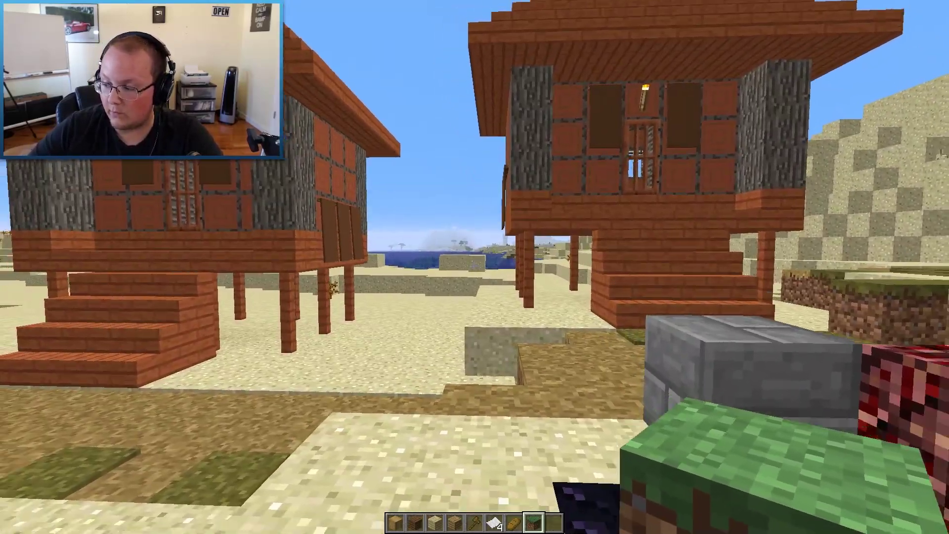
List the saved schematics with /schematic list
{"action": "type", "text": "w/schem"}
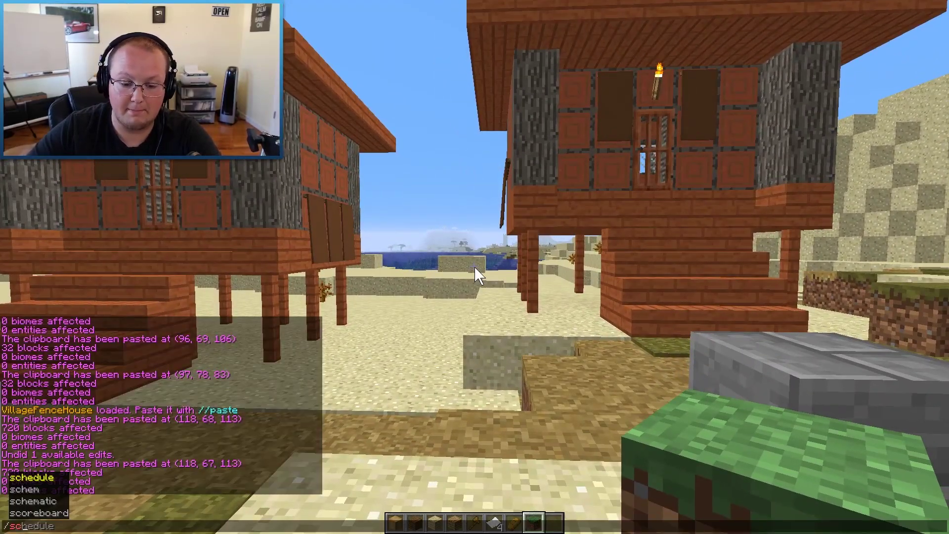
{"action": "key", "text": "Tab"}
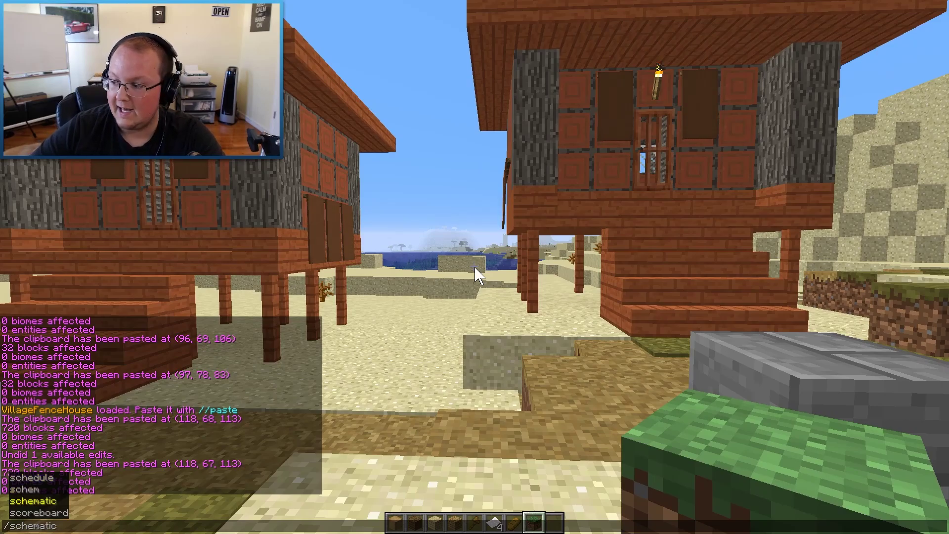
{"action": "type", "text": "list"}
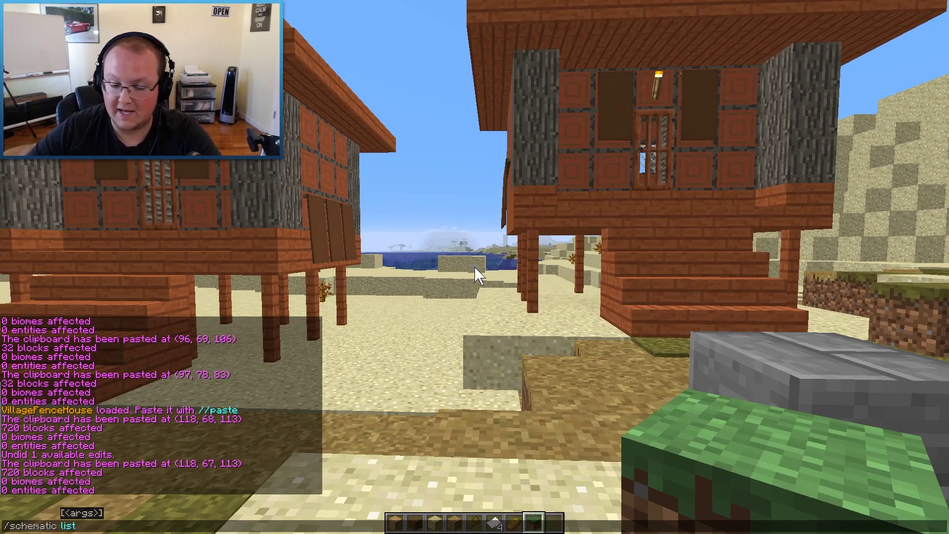
{"action": "key", "text": "Return"}
List the saved schematics in a different order with /schematic list -d
{"action": "key", "text": "t"}
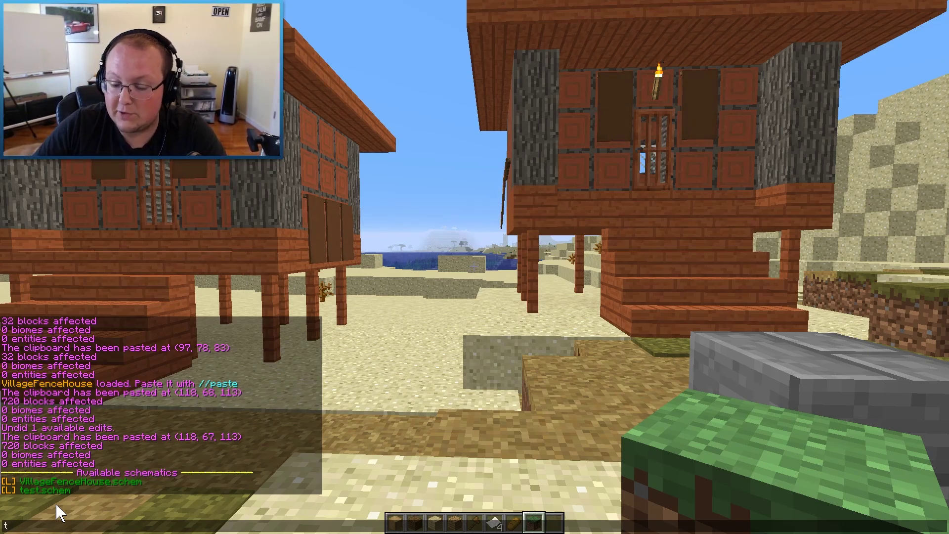
{"action": "key", "text": "Up"}
{"action": "type", "text": "-d"}
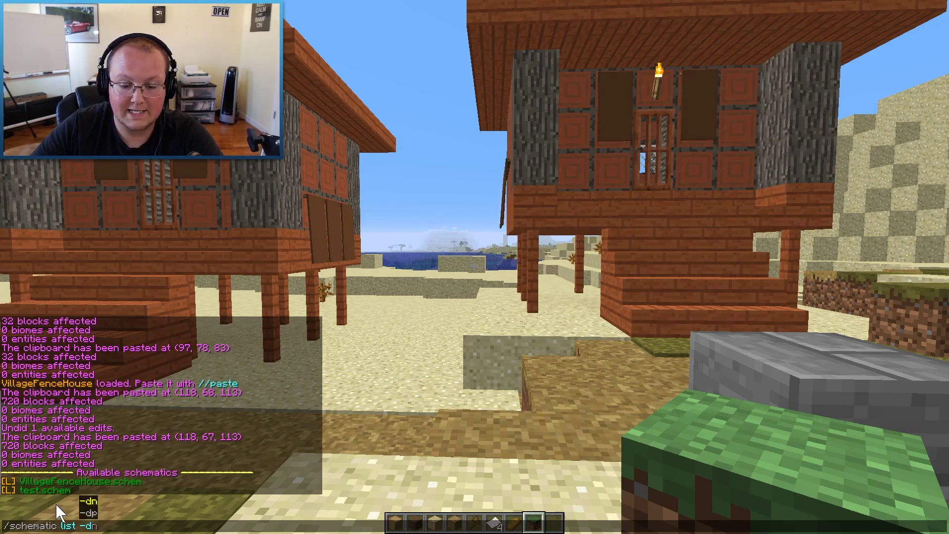
{"action": "key", "text": "Return"}
Rerun the schematic listing with the -n flag in place of -d
{"action": "key", "text": "t"}
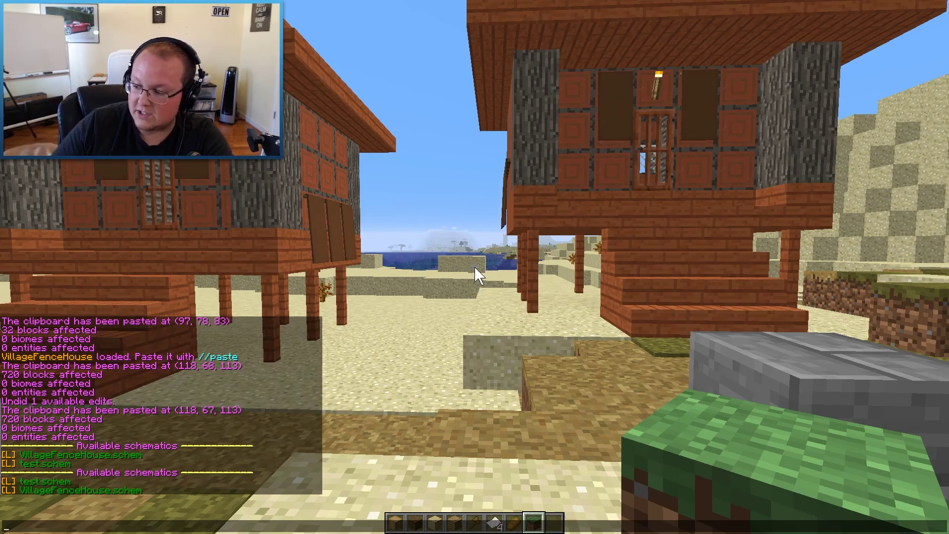
{"action": "key", "text": "Up"}
{"action": "key", "text": "BackSpace"}
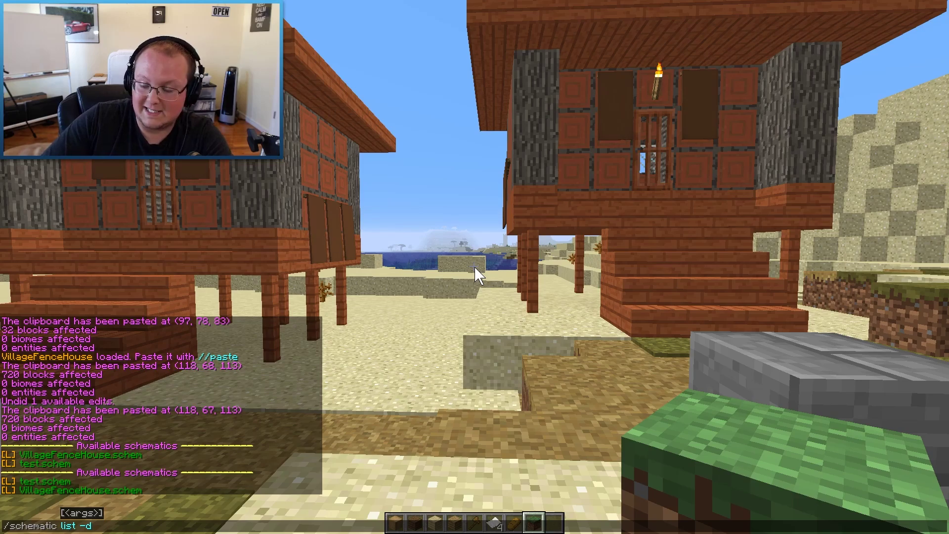
{"action": "key", "text": "BackSpace"}
{"action": "key", "text": "Escape"}
{"action": "key", "text": "Return"}
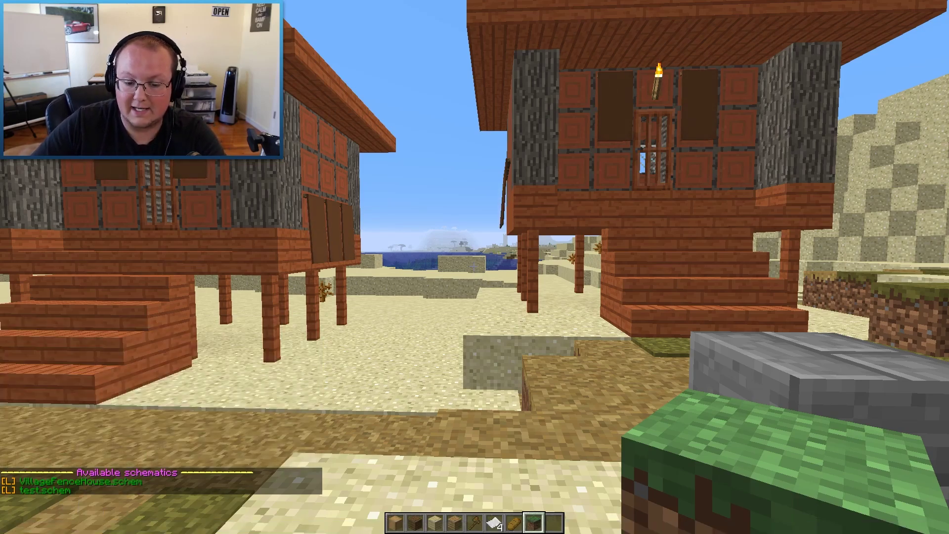
Delete the saved schematic named test with /schematic delete test
{"action": "key", "text": "t"}
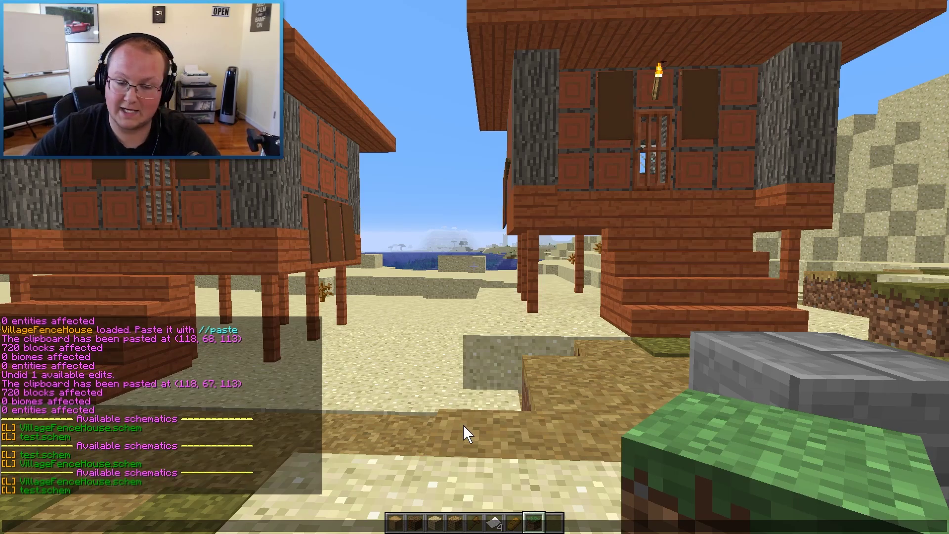
{"action": "type", "text": "//"}
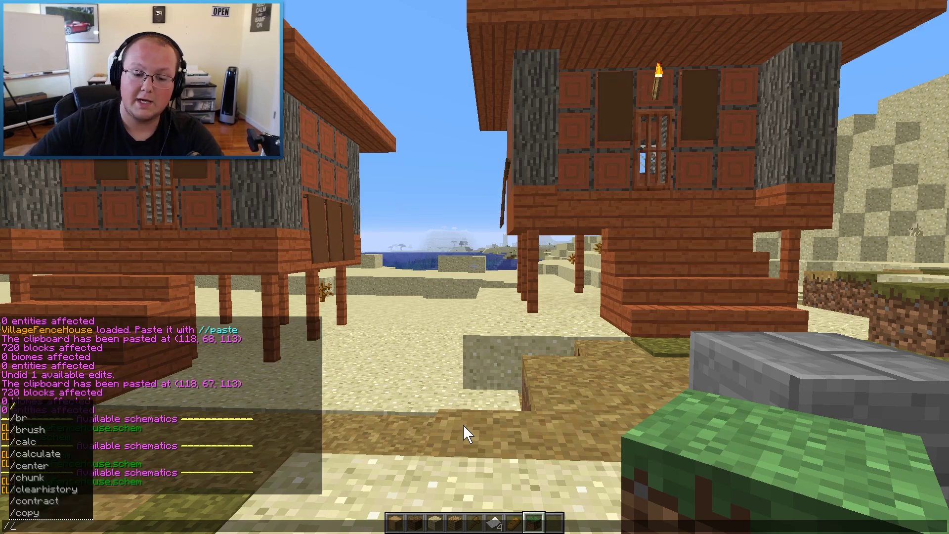
{"action": "key", "text": "BackSpace"}
{"action": "type", "text": "schematic "}
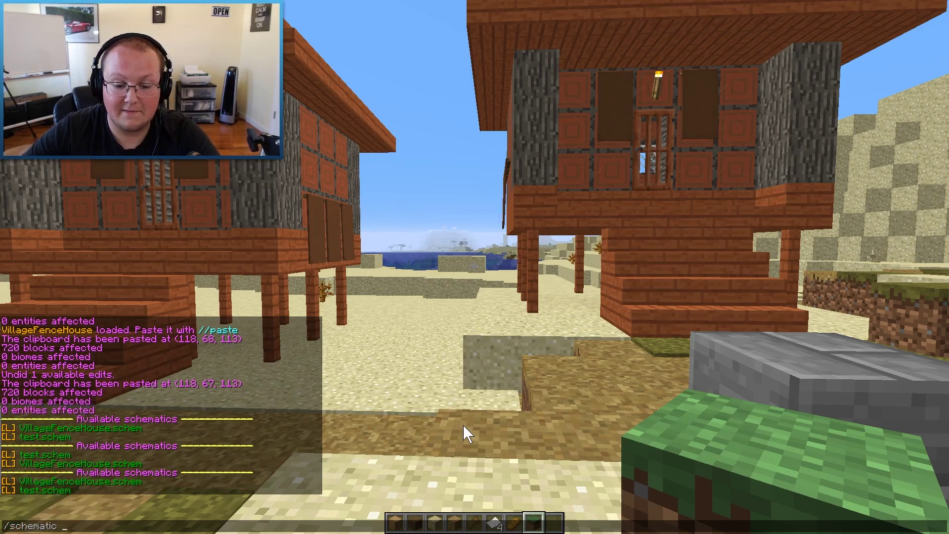
{"action": "type", "text": "delete "}
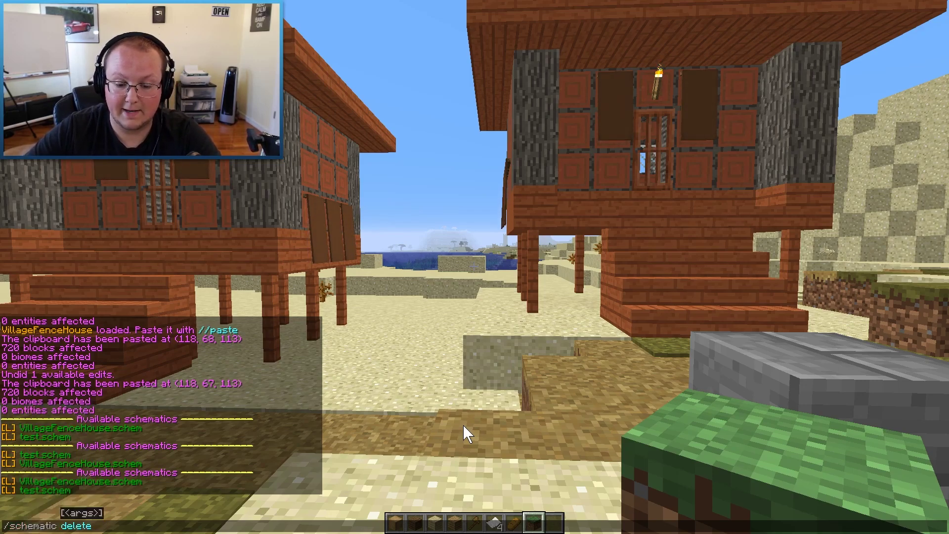
{"action": "type", "text": "test"}
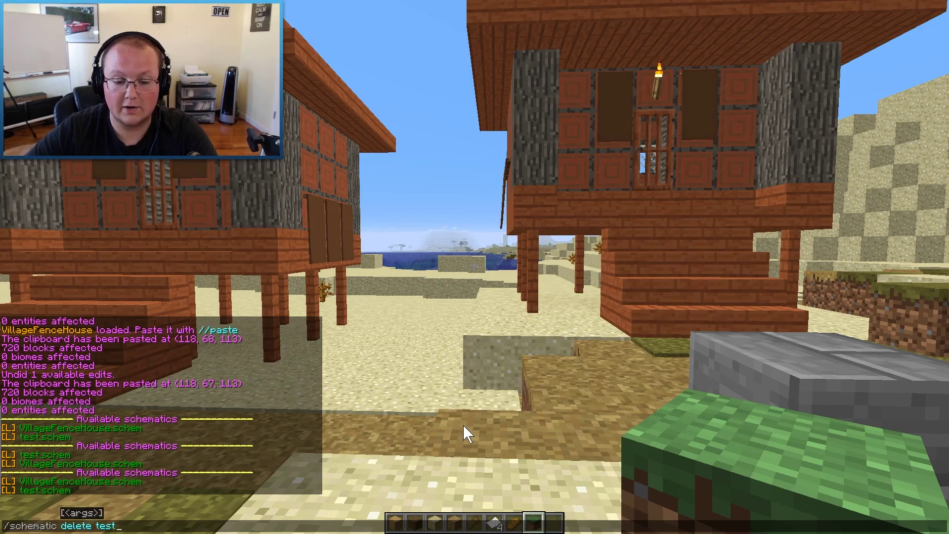
{"action": "key", "text": "Return"}
List the schematics once more, recalling the earlier list command and removing its -n flag, to check the deletion
{"action": "key", "text": "t"}
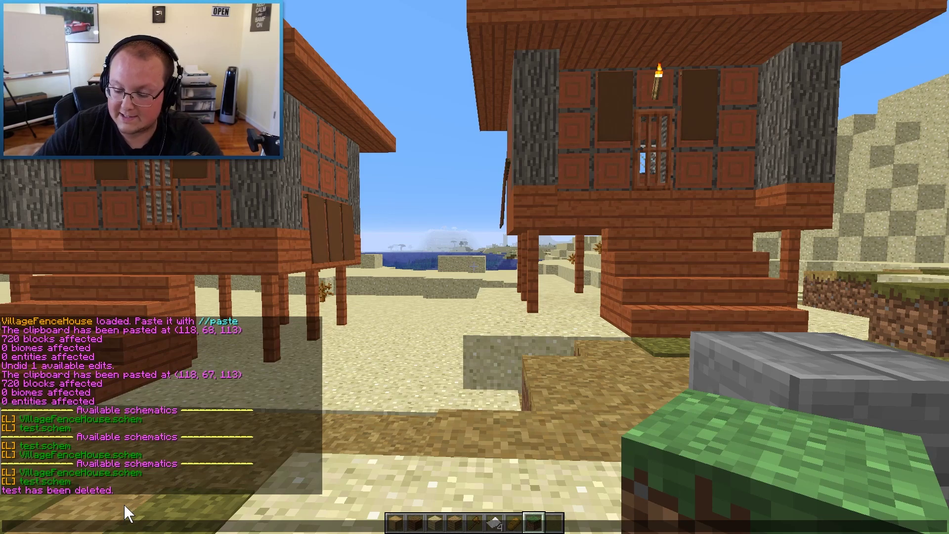
{"action": "key", "text": "Up"}
{"action": "key", "text": "Up"}
{"action": "key", "text": "Up"}
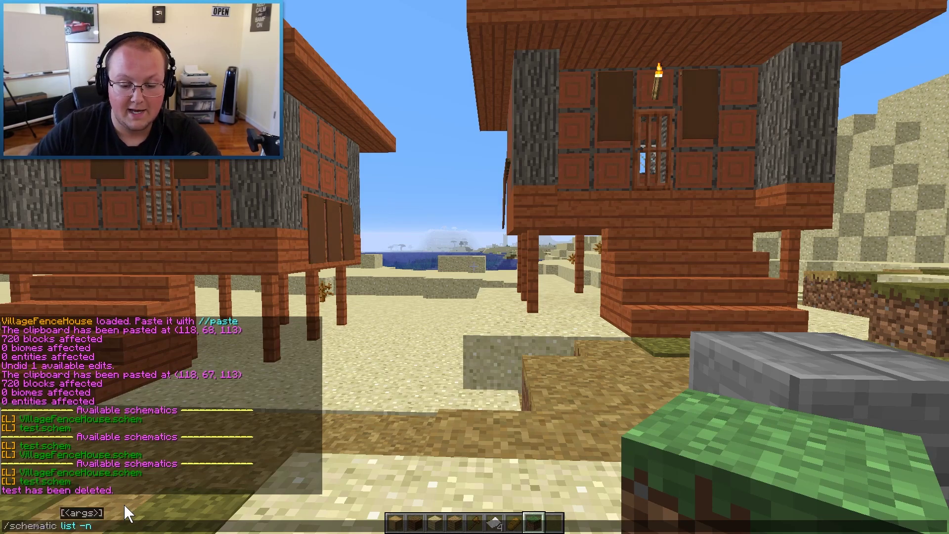
{"action": "key", "text": "BackSpace"}
{"action": "key", "text": "BackSpace"}
{"action": "key", "text": "Return"}
{"action": "key", "text": "t"}
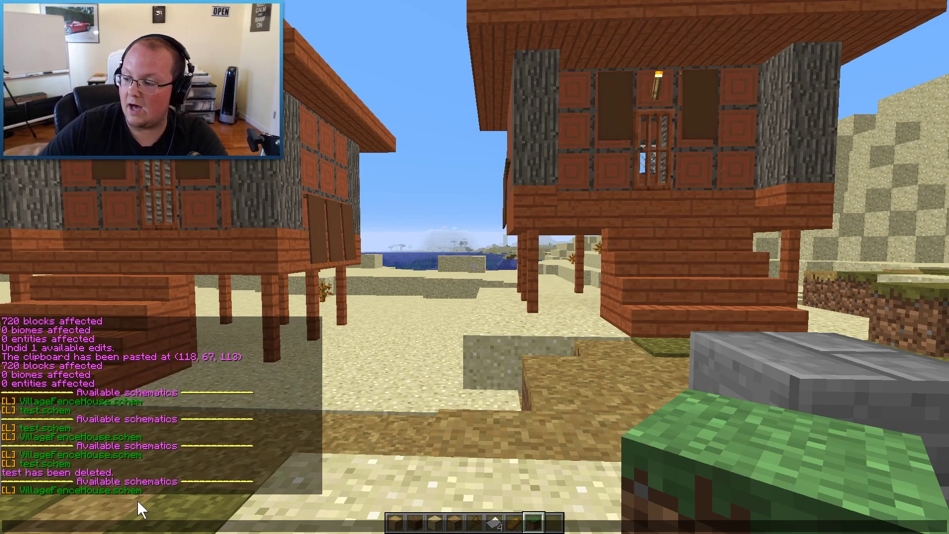
Run /schematic without a sub-command to view the options it offers
{"action": "key", "text": "Escape"}
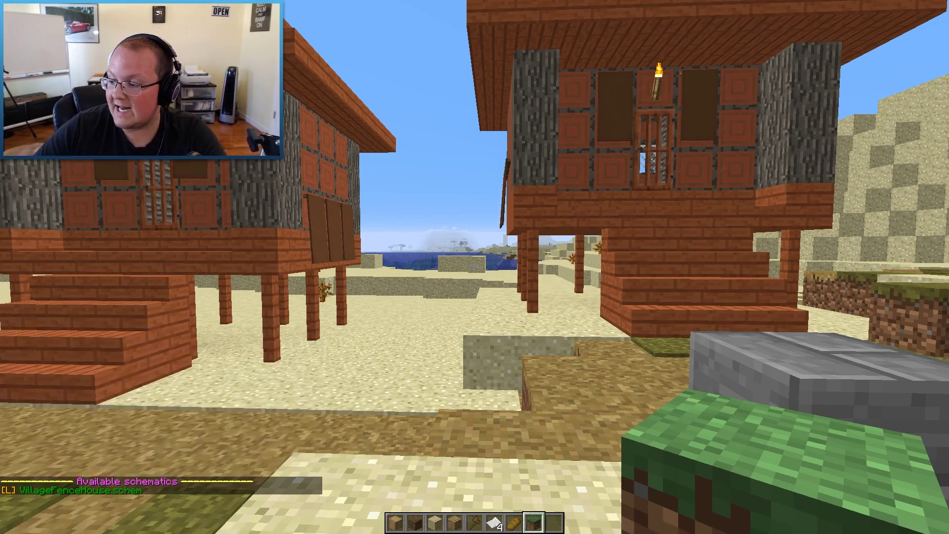
{"action": "key", "text": "w"}
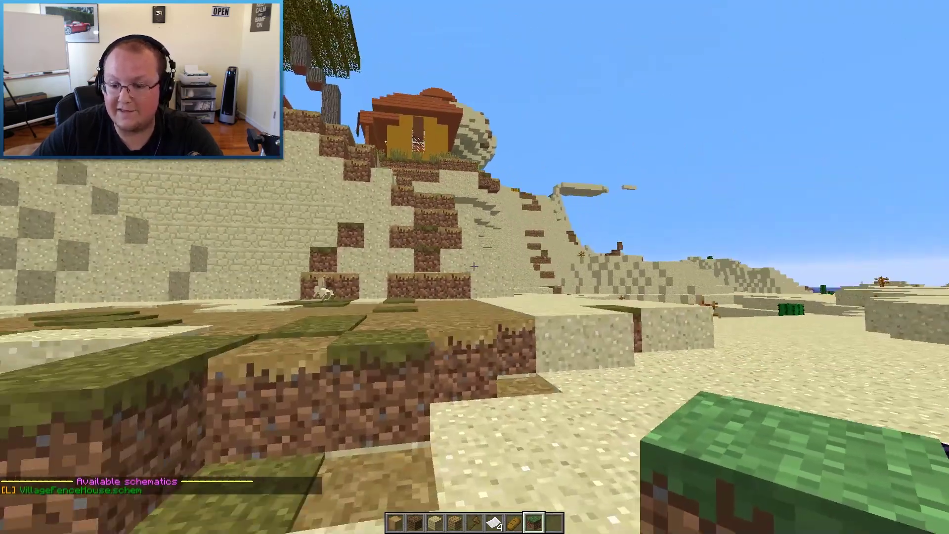
{"action": "key", "text": "slash"}
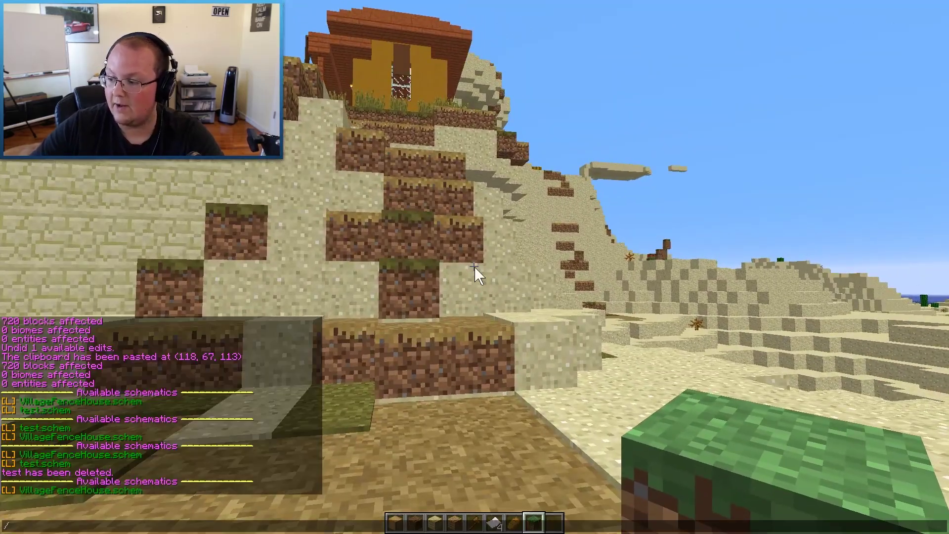
{"action": "type", "text": "schematic"}
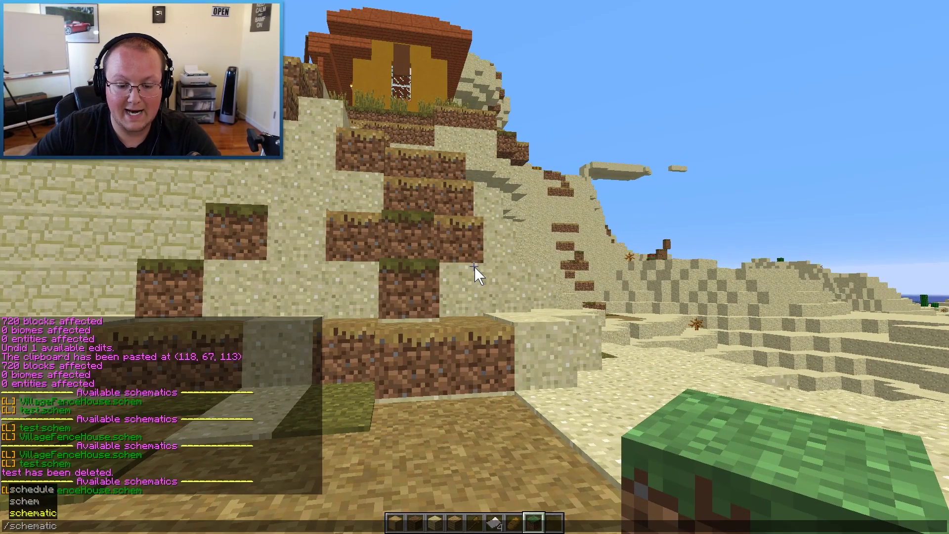
{"action": "key", "text": "Return"}
{"action": "key", "text": "t"}
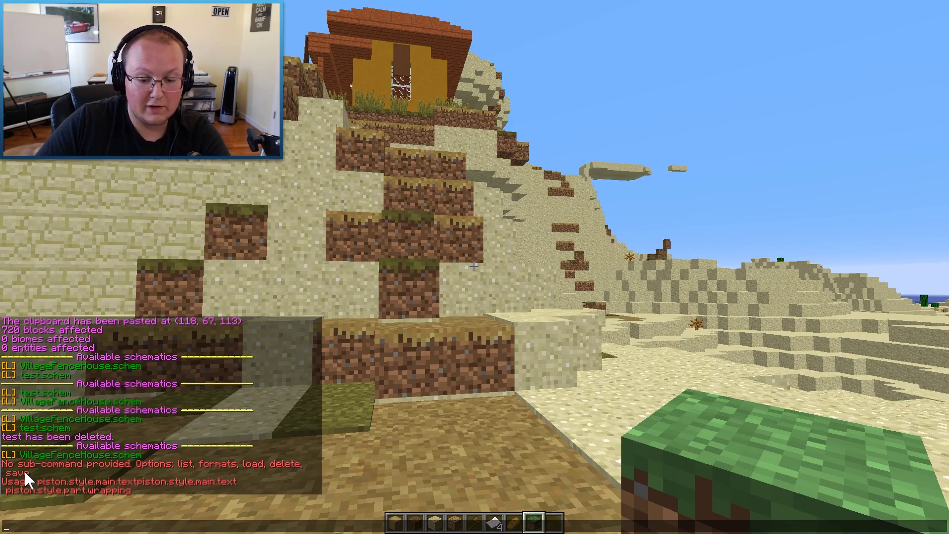
{"action": "key", "text": "Escape"}
{"action": "key", "text": "space"}
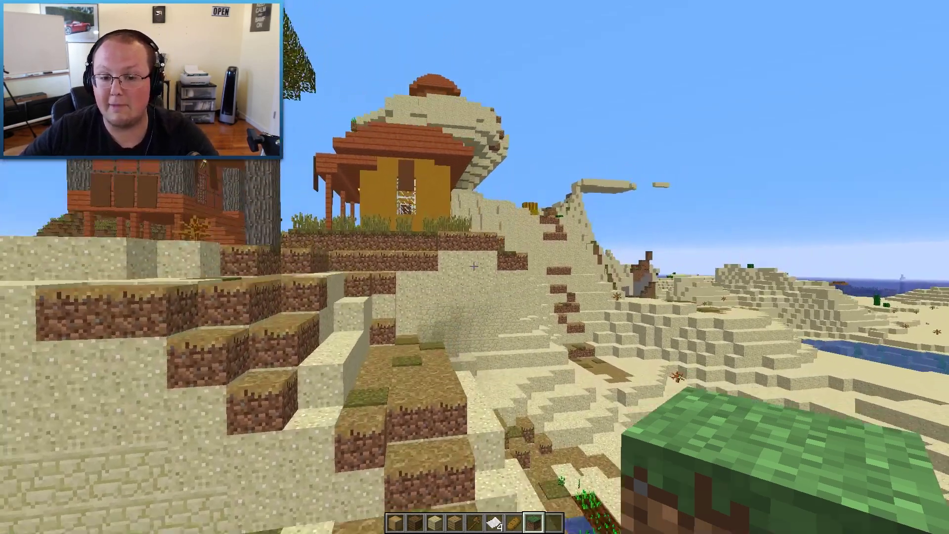
{"action": "key", "text": "w"}
{"action": "key", "text": "w"}
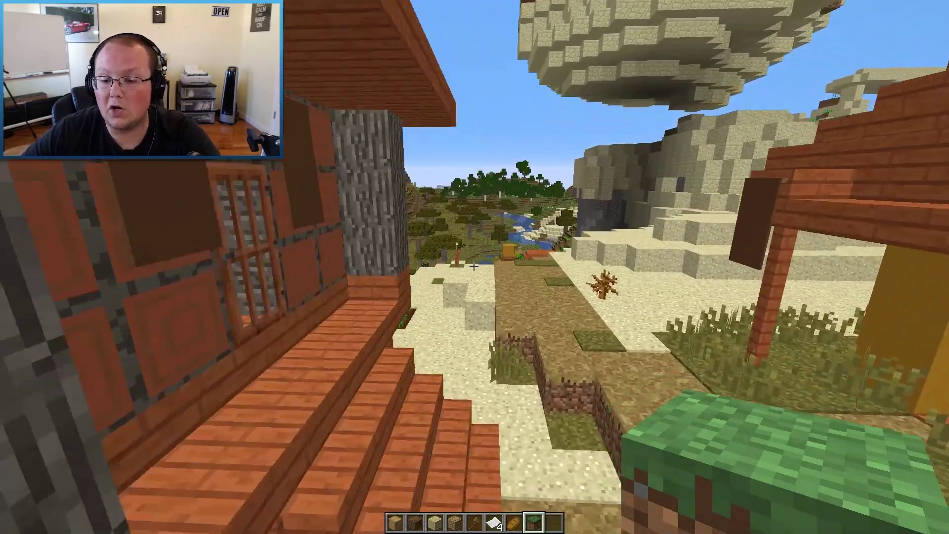
{"action": "key", "text": "w"}
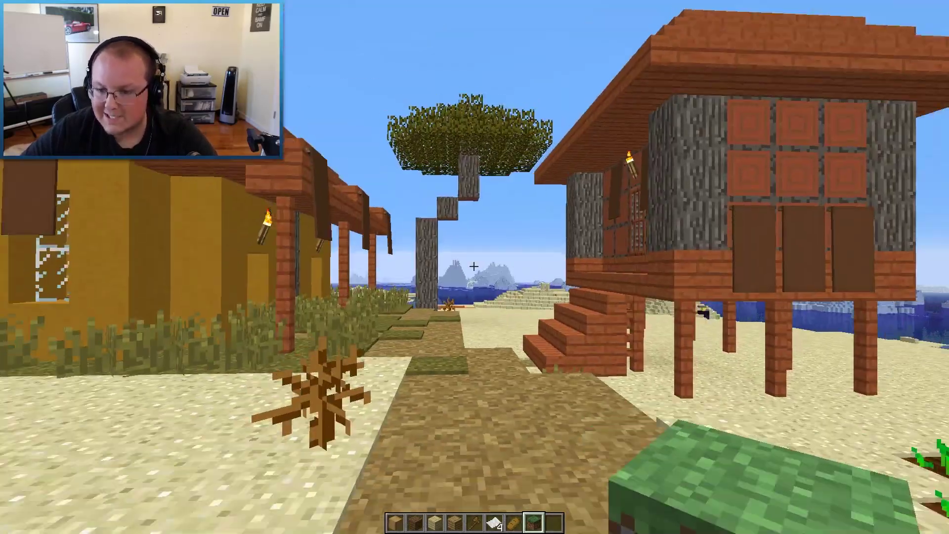
{"action": "key", "text": "w"}
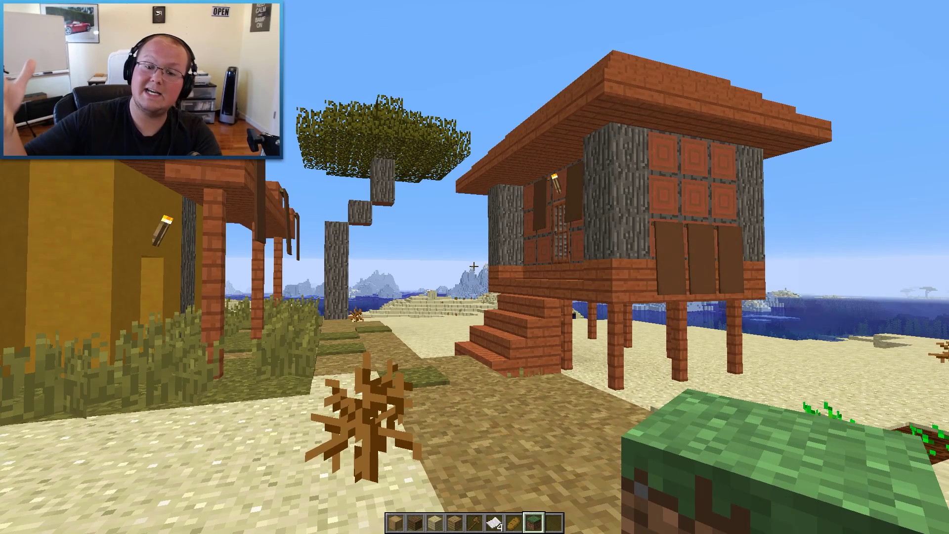
{"action": "key", "text": "s"}
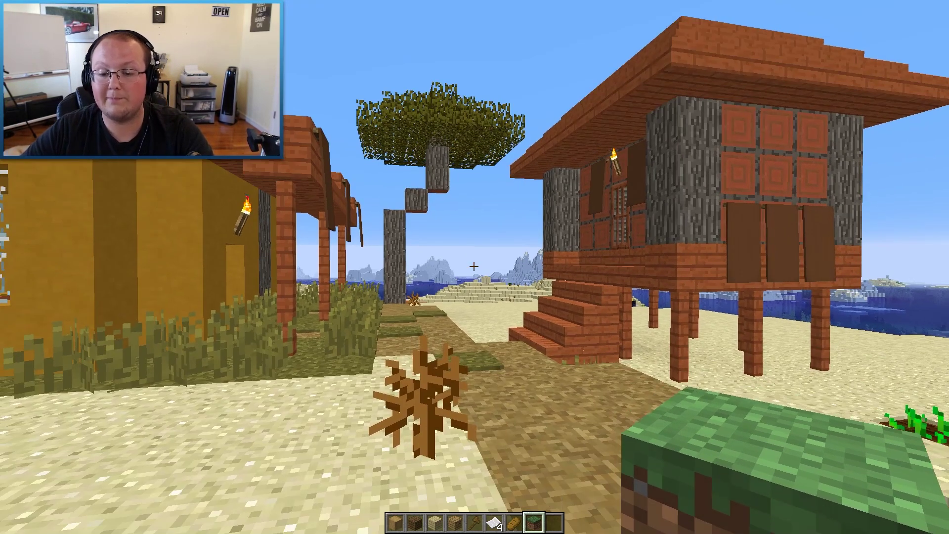
Switch to the desktop and open the Paper 1.16.1 Server folder's plugins > WorldEdit > schematics folder in File Explorer
{"action": "key", "text": "Escape"}
{"action": "left_click", "coordinate": [477, 252]}
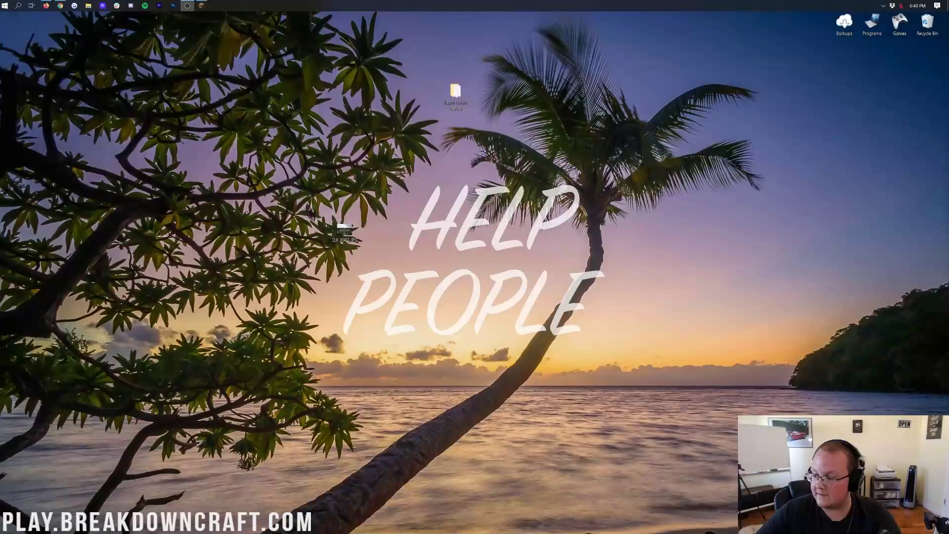
{"action": "left_click", "coordinate": [469, 95]}
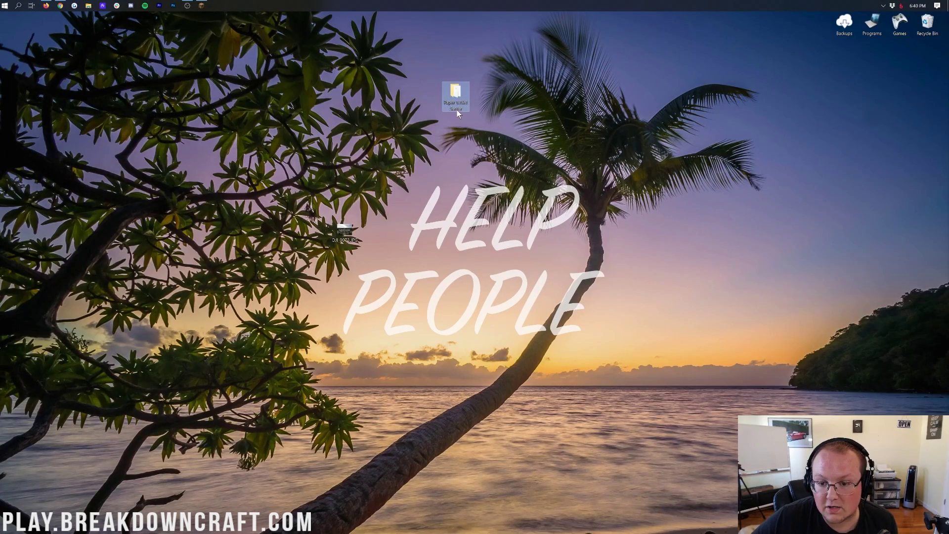
{"action": "double_click", "coordinate": [455, 96]}
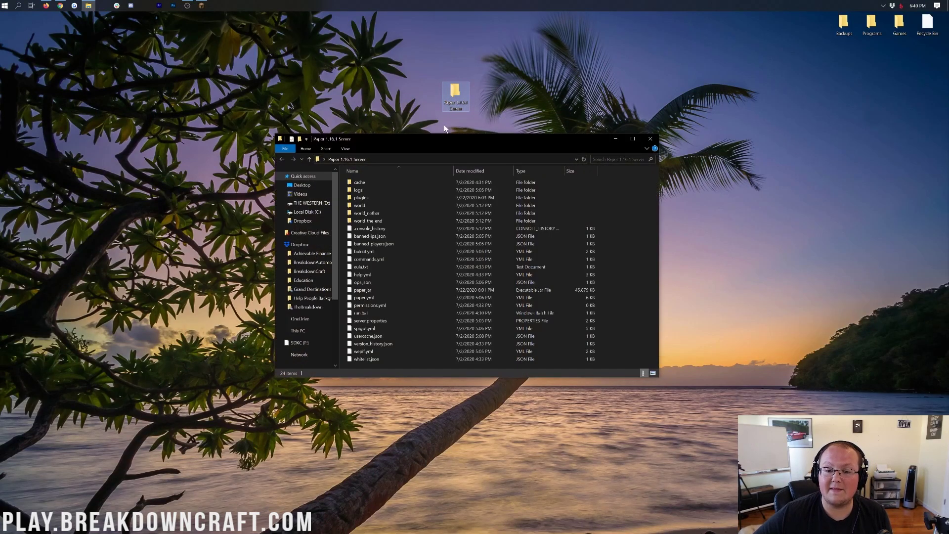
{"action": "double_click", "coordinate": [376, 197]}
{"action": "left_click", "coordinate": [374, 222]}
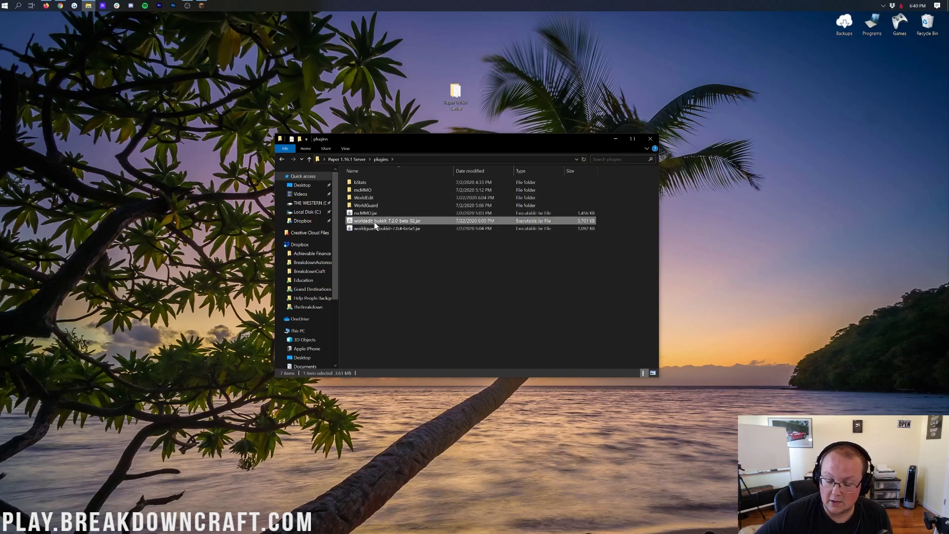
{"action": "double_click", "coordinate": [390, 200]}
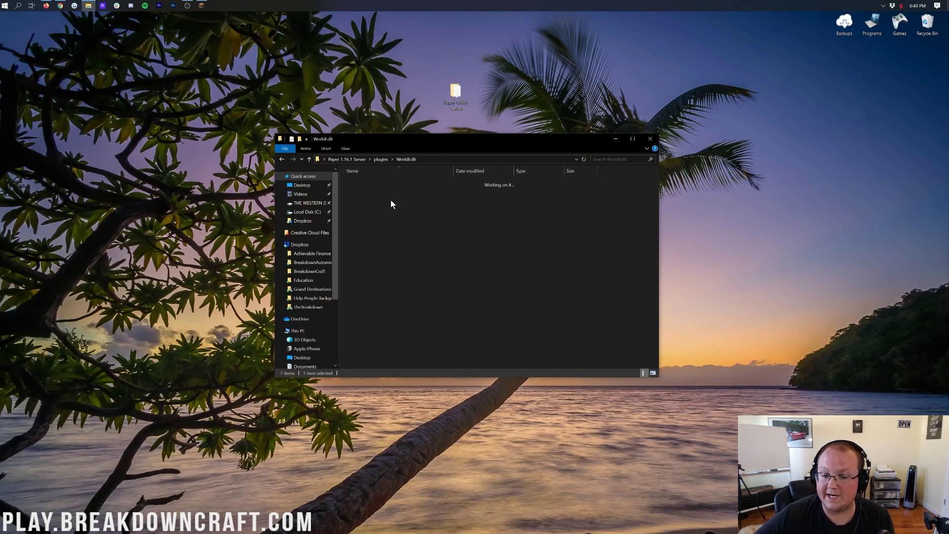
{"action": "double_click", "coordinate": [375, 183]}
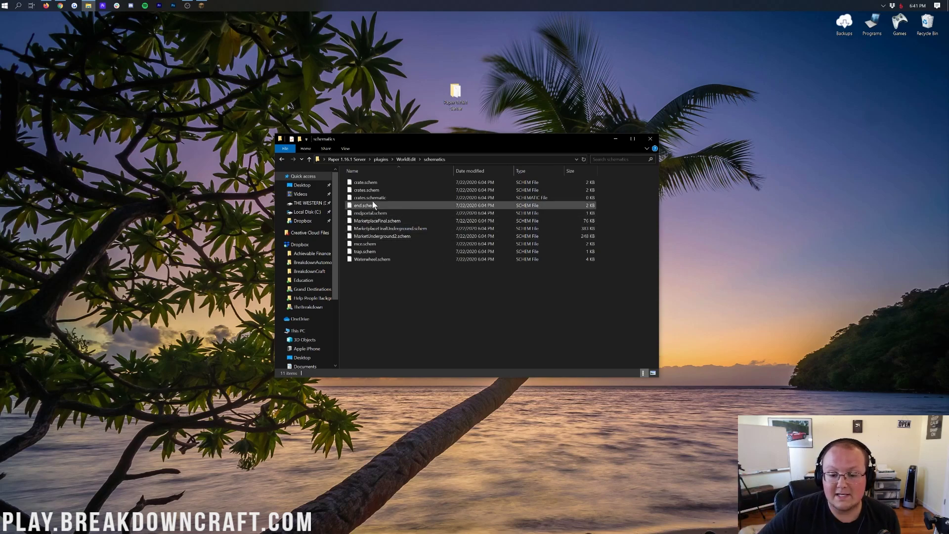
Move Waterwheel.schem out of the server's schematics folder onto the desktop
{"action": "left_click", "coordinate": [385, 260]}
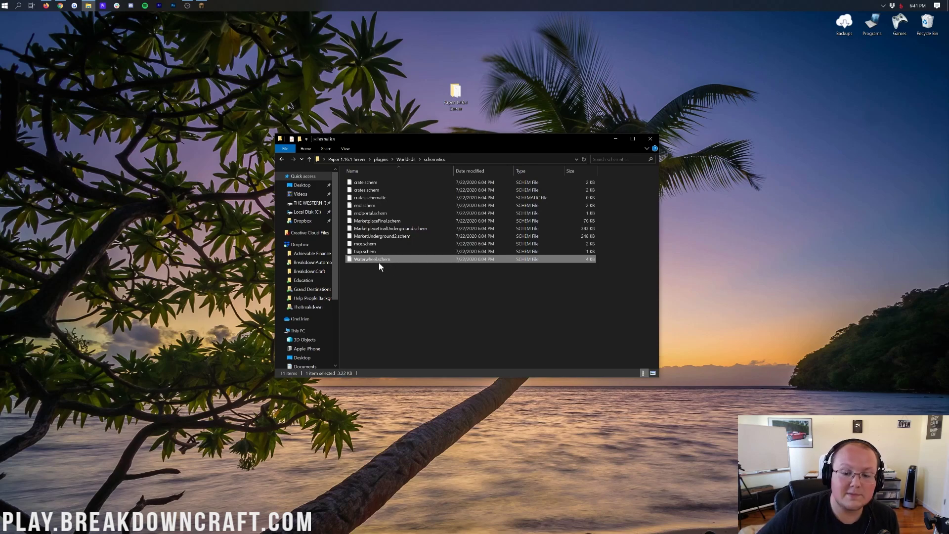
{"action": "left_click_drag", "start_coordinate": [379, 264], "coordinate": [399, 282]}
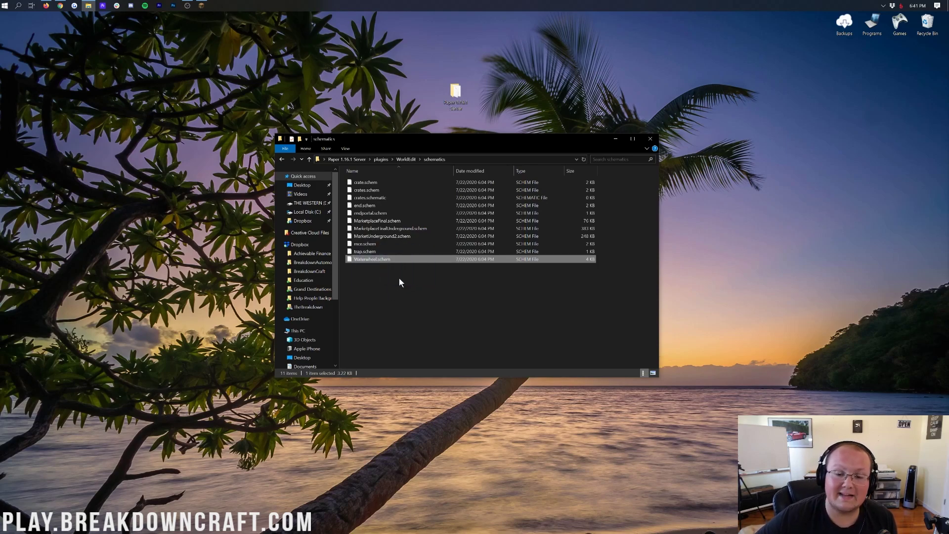
{"action": "left_click_drag", "start_coordinate": [378, 261], "coordinate": [89, 136]}
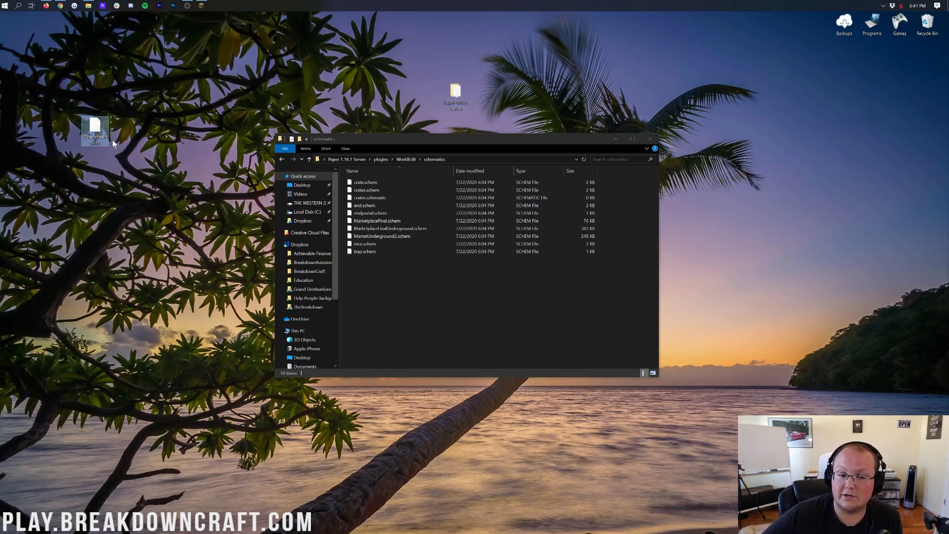
{"action": "left_click_drag", "start_coordinate": [309, 309], "coordinate": [103, 134]}
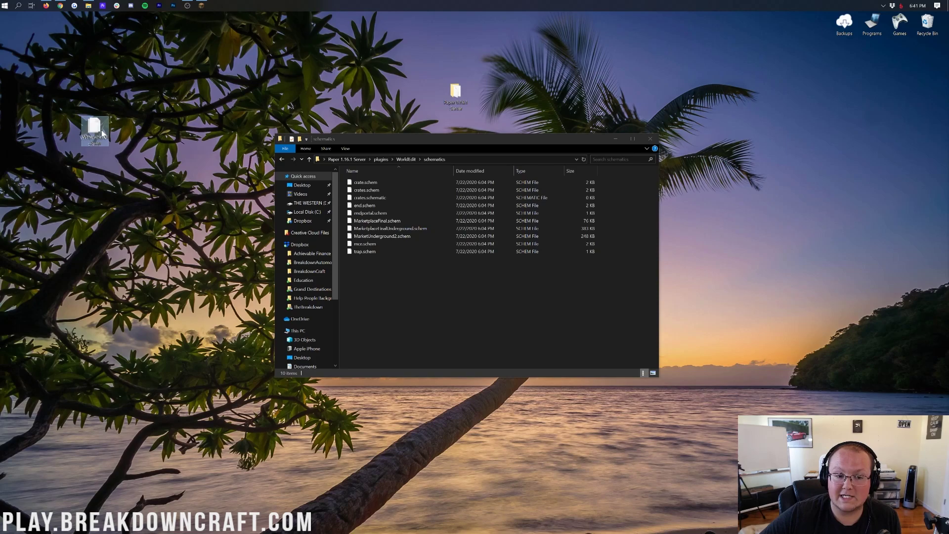
Retrace the server path from plugins through WorldEdit to schematics, and close the folder window
{"action": "left_click", "coordinate": [379, 159]}
{"action": "key", "text": "F2"}
{"action": "left_click", "coordinate": [362, 160]}
{"action": "double_click", "coordinate": [368, 198]}
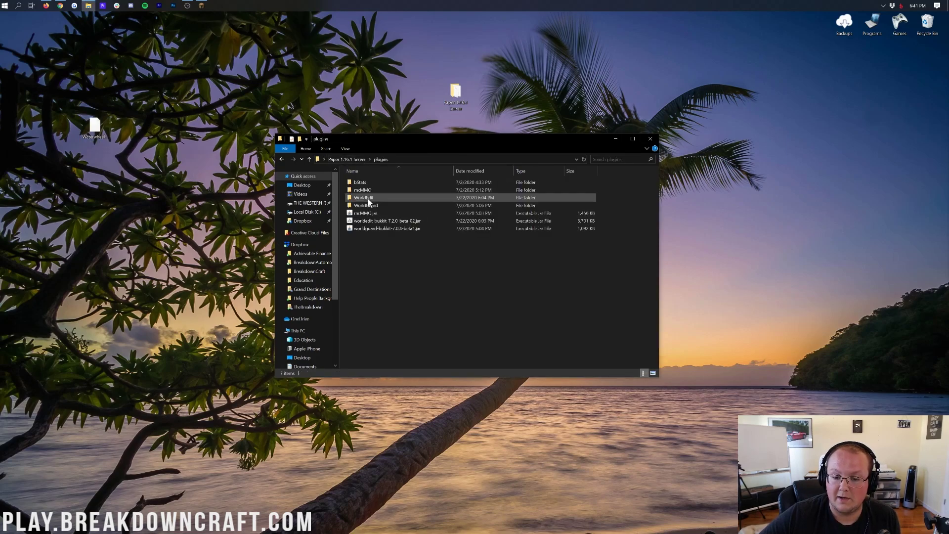
{"action": "double_click", "coordinate": [368, 198]}
{"action": "double_click", "coordinate": [364, 182]}
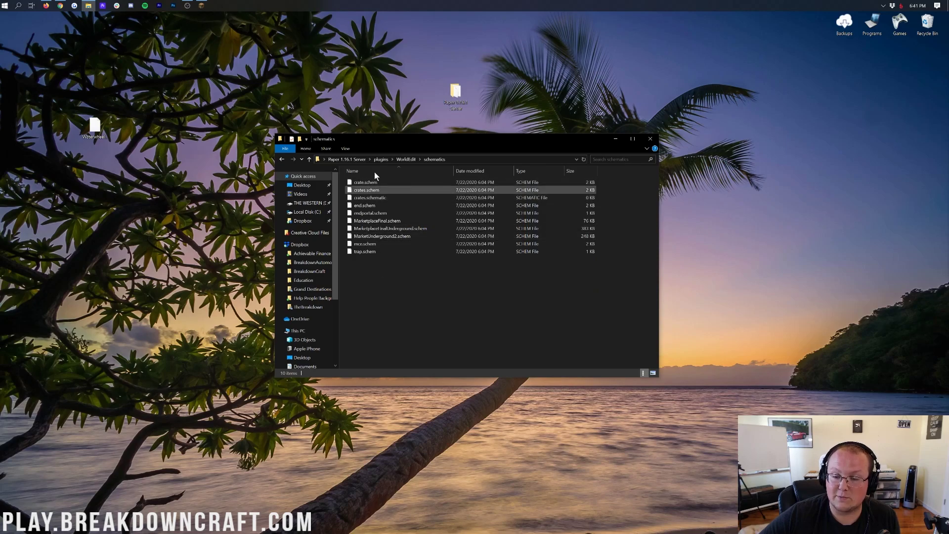
{"action": "key", "text": "alt+Left"}
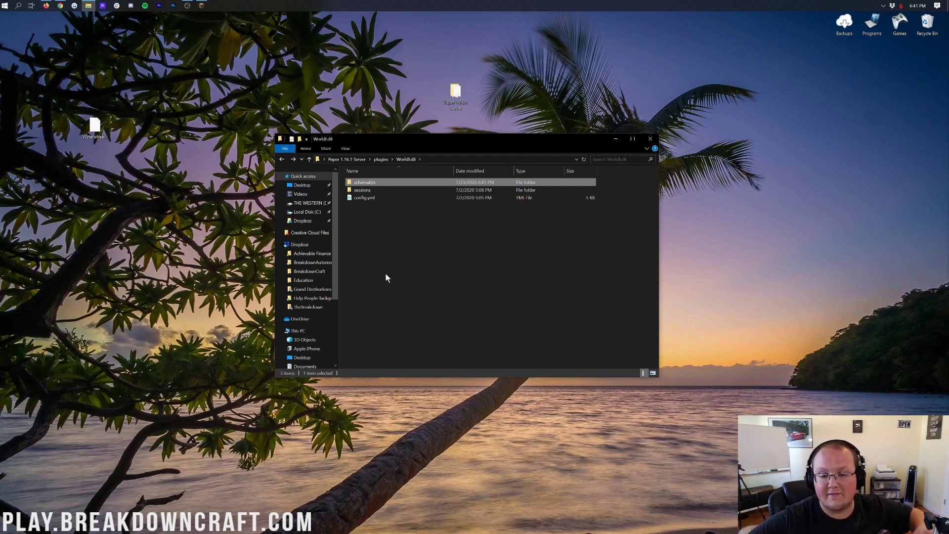
{"action": "left_click", "coordinate": [652, 140]}
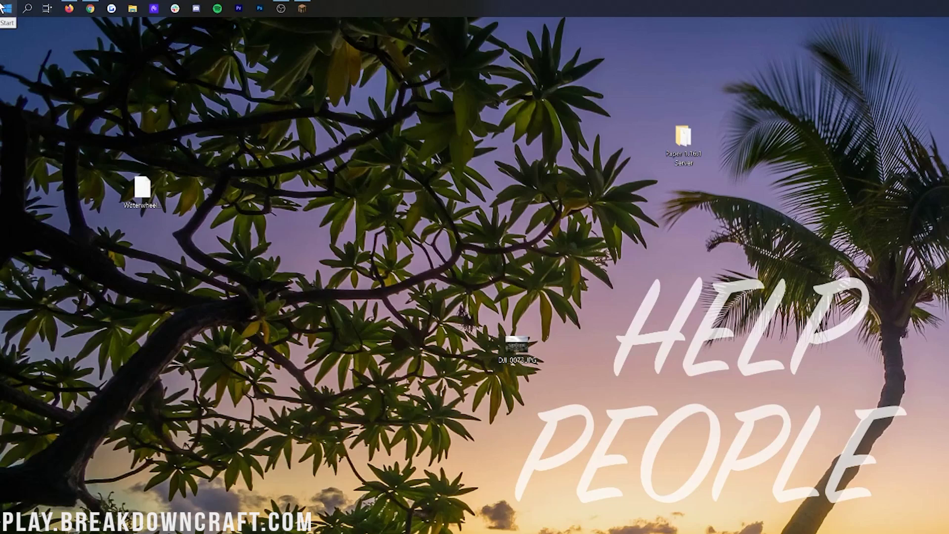
Open the Roaming application data folder by running %appdata% from the Windows Run dialog
{"action": "left_click", "coordinate": [6, 8]}
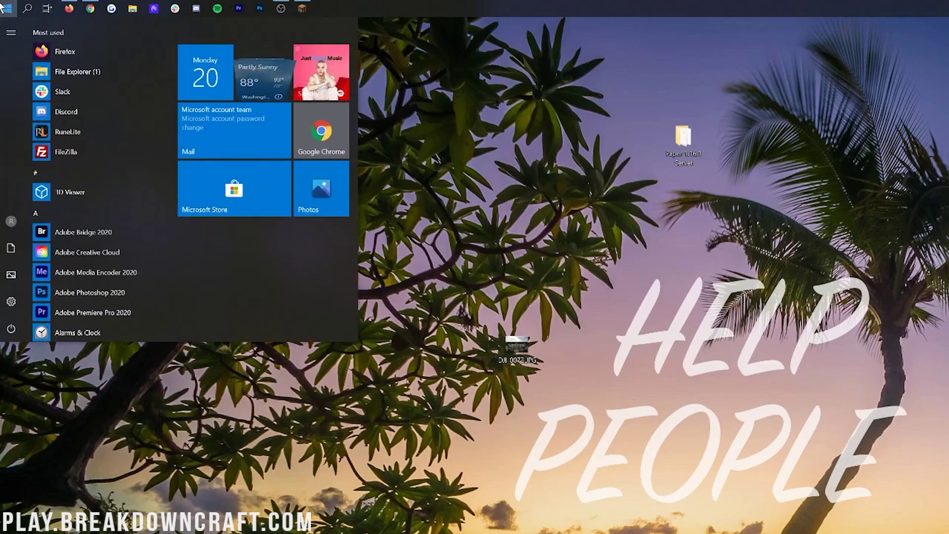
{"action": "type", "text": "run"}
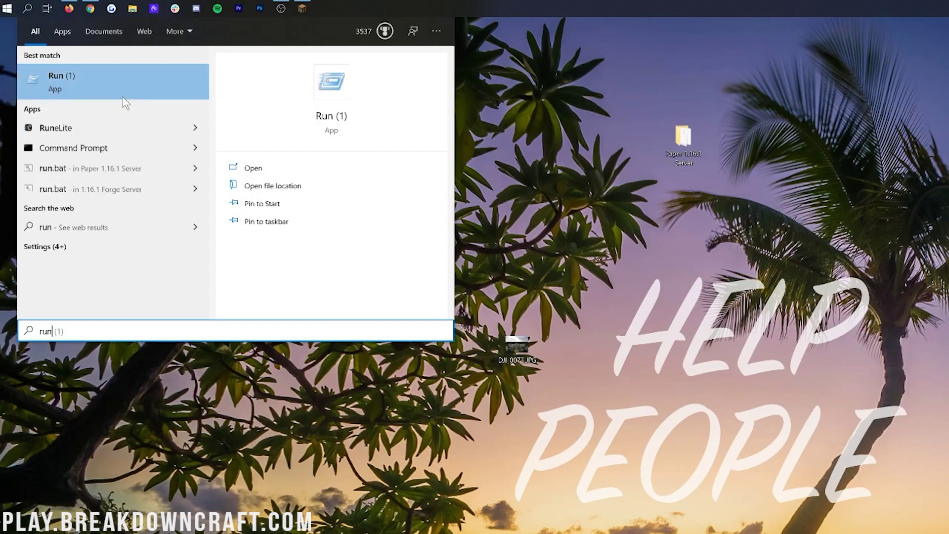
{"action": "left_click", "coordinate": [76, 79]}
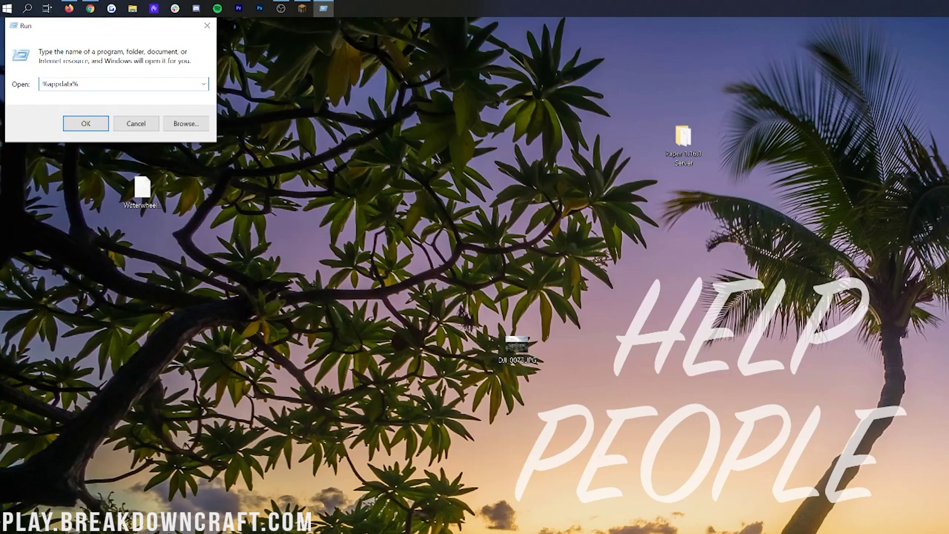
{"action": "type", "text": "%a"}
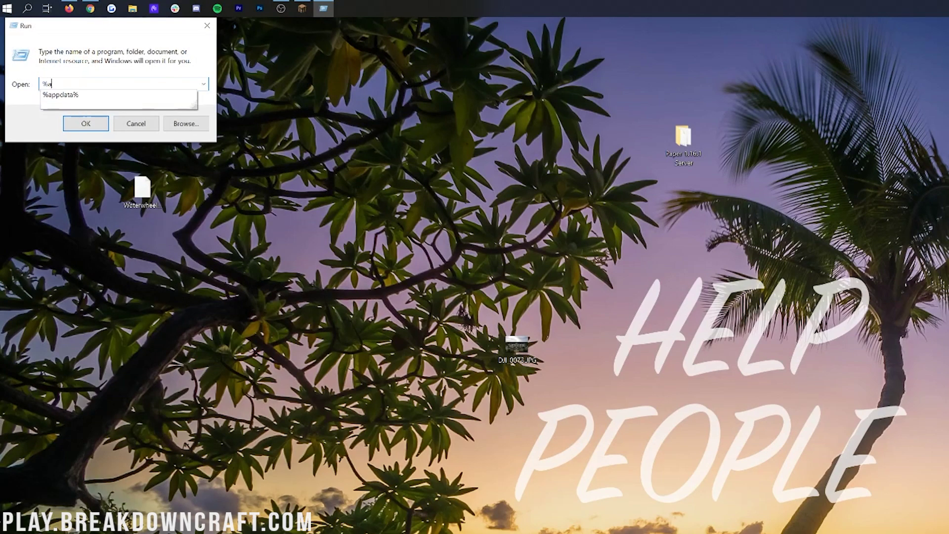
{"action": "type", "text": "ppdata%"}
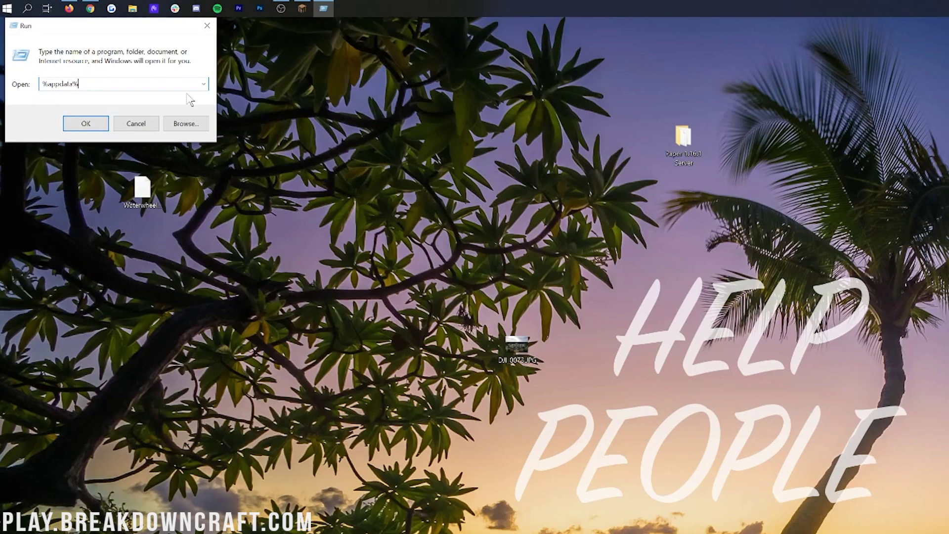
{"action": "key", "text": "Return"}
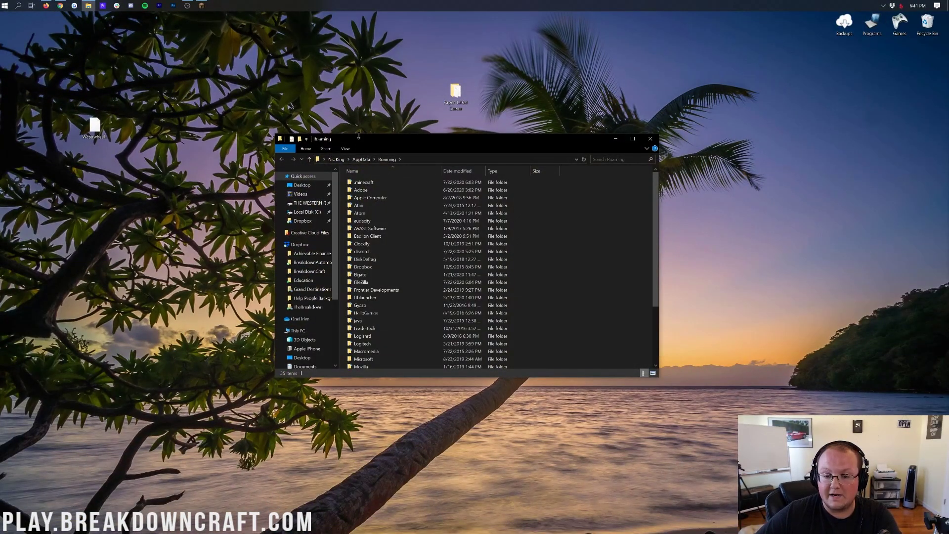
Open the single-player WorldEdit schematics folder at .minecraft > config > worldedit > schematics
{"action": "double_click", "coordinate": [363, 182]}
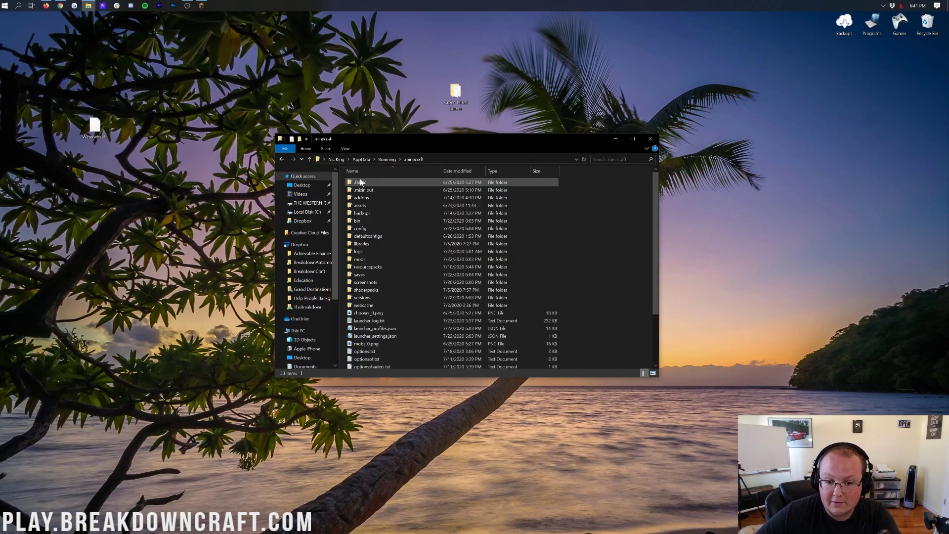
{"action": "double_click", "coordinate": [396, 229]}
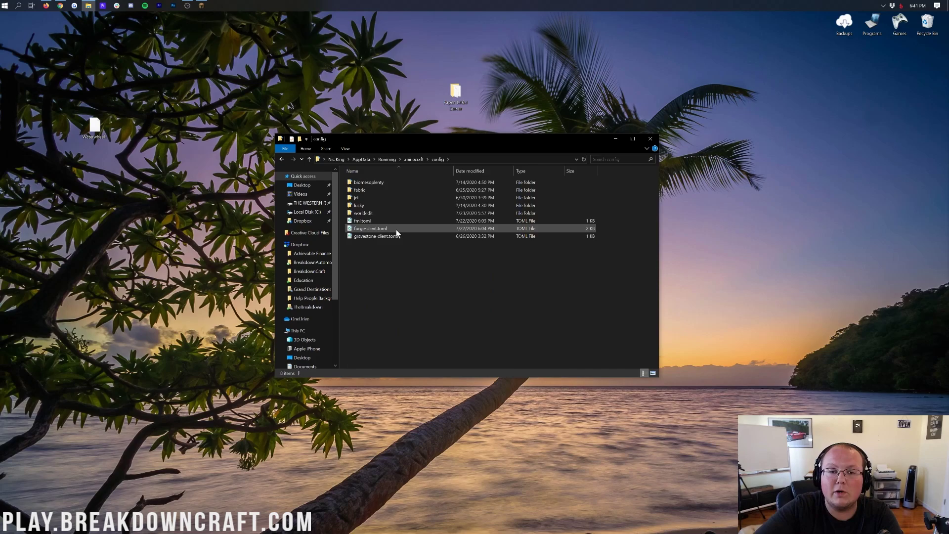
{"action": "double_click", "coordinate": [361, 215]}
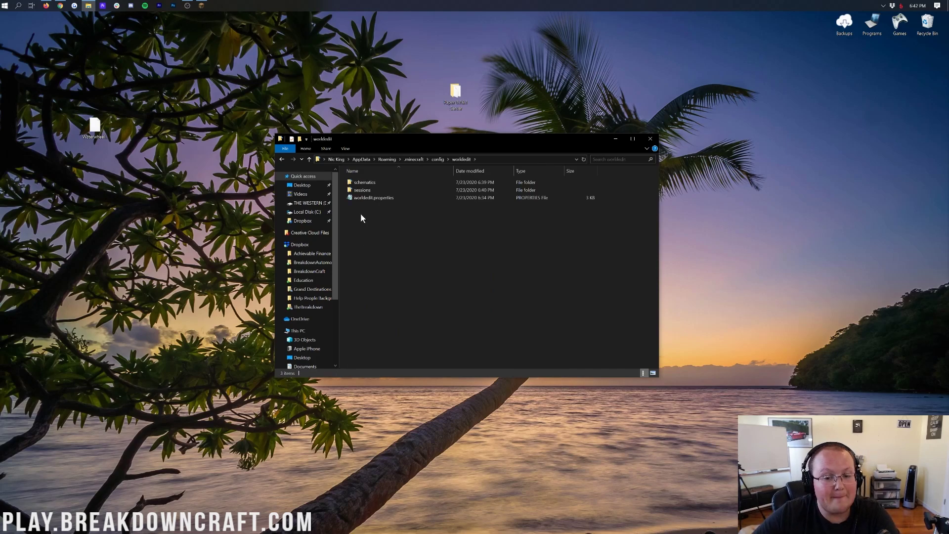
{"action": "left_click", "coordinate": [363, 182]}
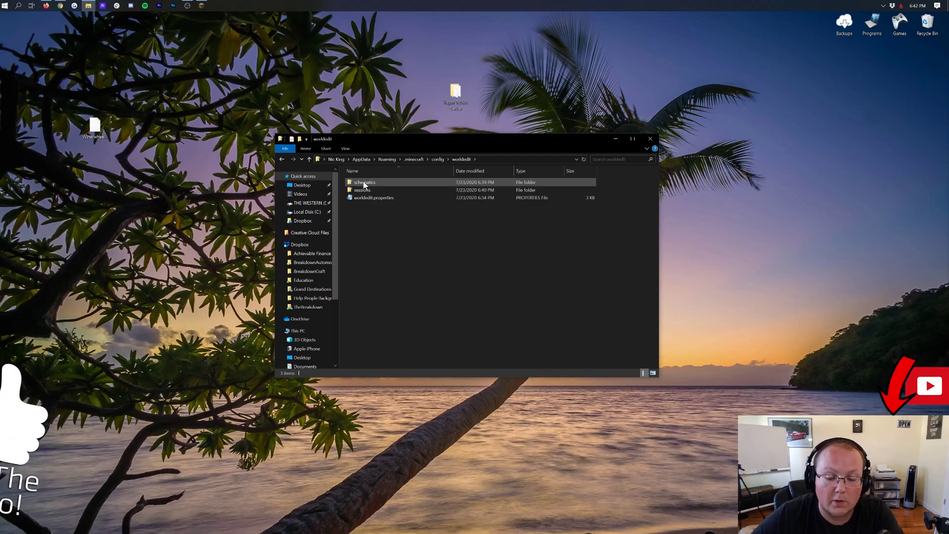
{"action": "double_click", "coordinate": [364, 181]}
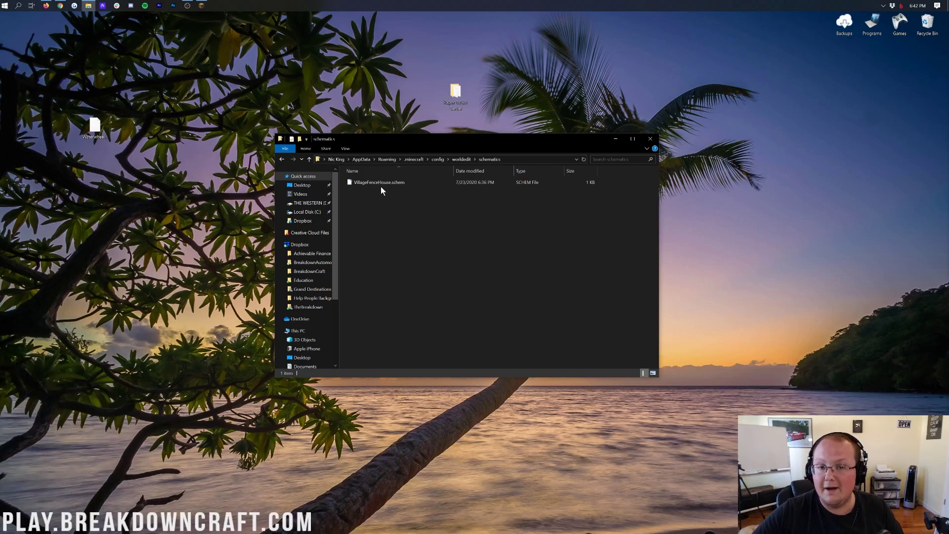
Move the Waterwheel schematic file from the desktop into the single-player WorldEdit schematics folder
{"action": "left_click", "coordinate": [95, 127]}
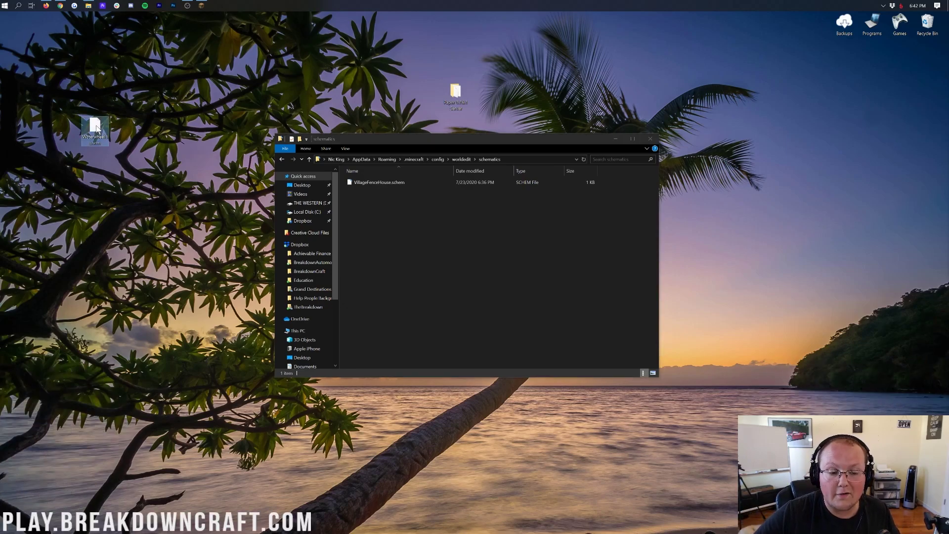
{"action": "left_click_drag", "start_coordinate": [96, 127], "coordinate": [445, 227]}
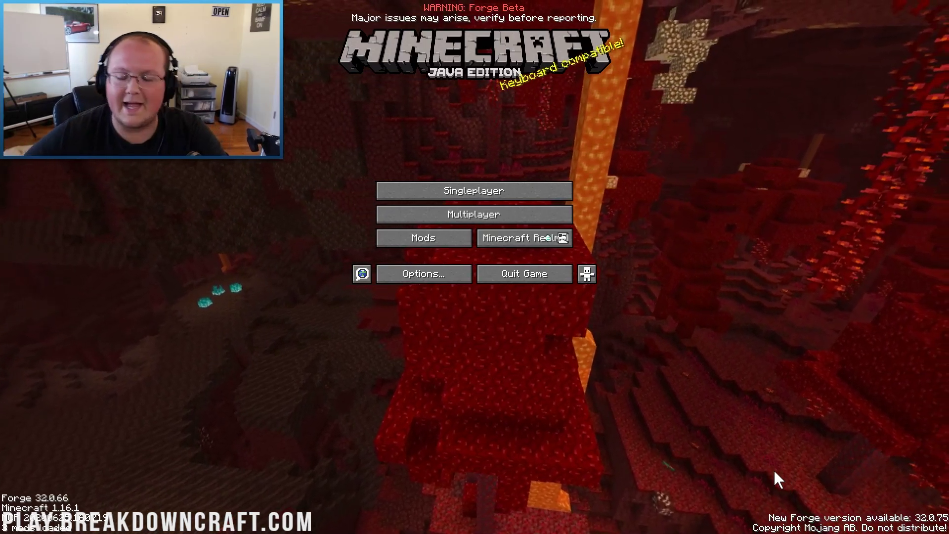
Switch to Minecraft, open the first single-player world and list its available schematics with /schematic list
{"action": "left_click", "coordinate": [479, 191]}
{"action": "double_click", "coordinate": [440, 79]}
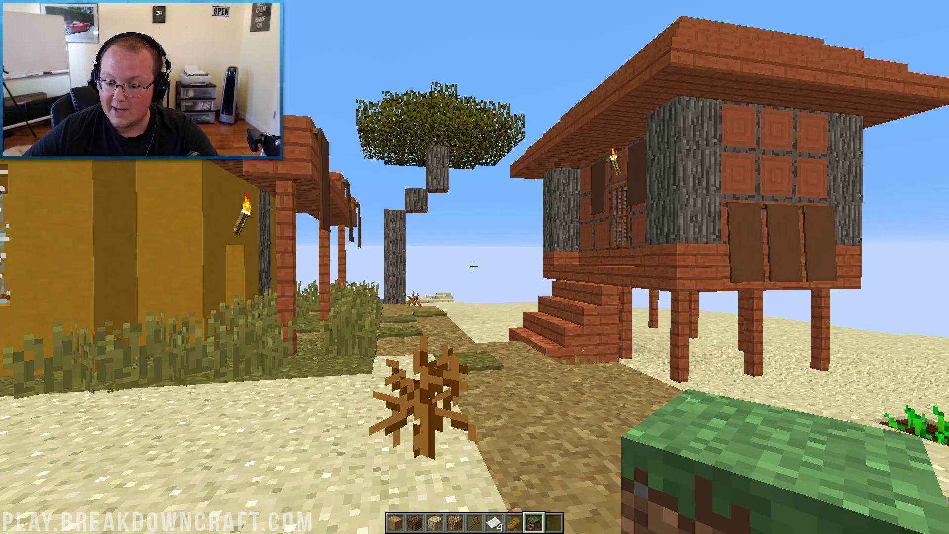
{"action": "key", "text": "slash"}
{"action": "type", "text": "schematic "}
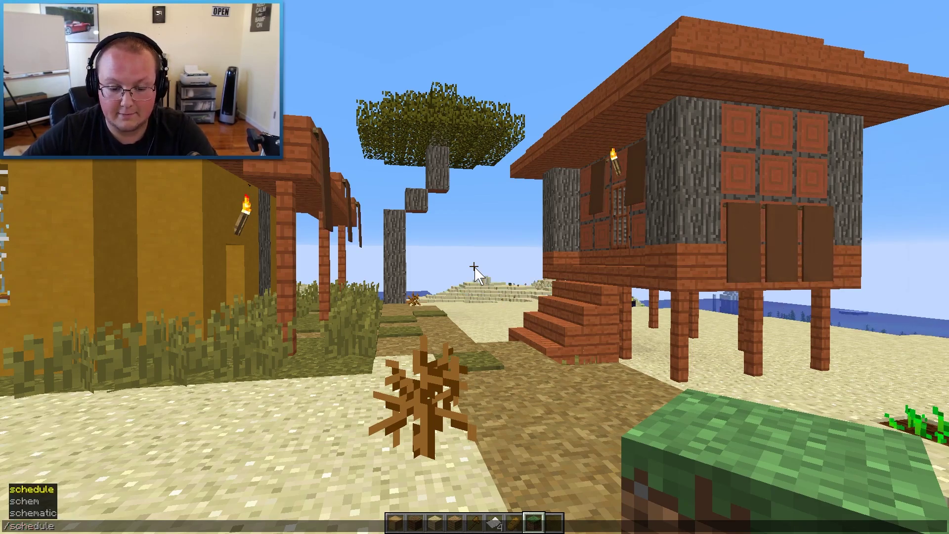
{"action": "type", "text": "list"}
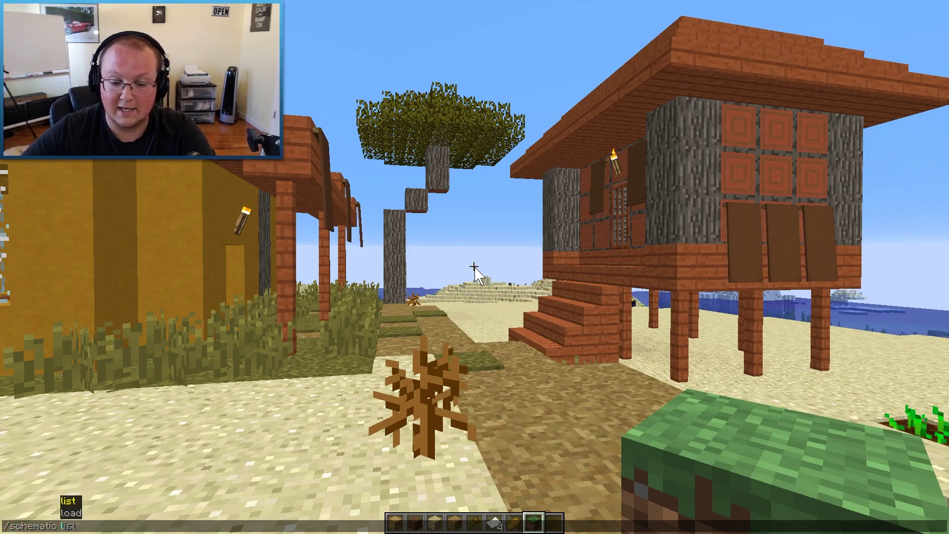
{"action": "key", "text": "Return"}
{"action": "key", "text": "t"}
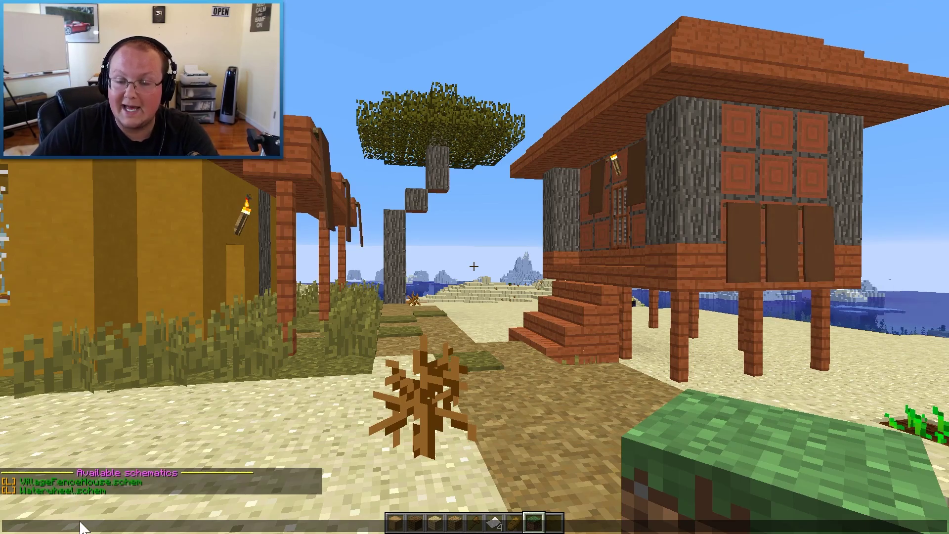
{"action": "key", "text": "Escape"}
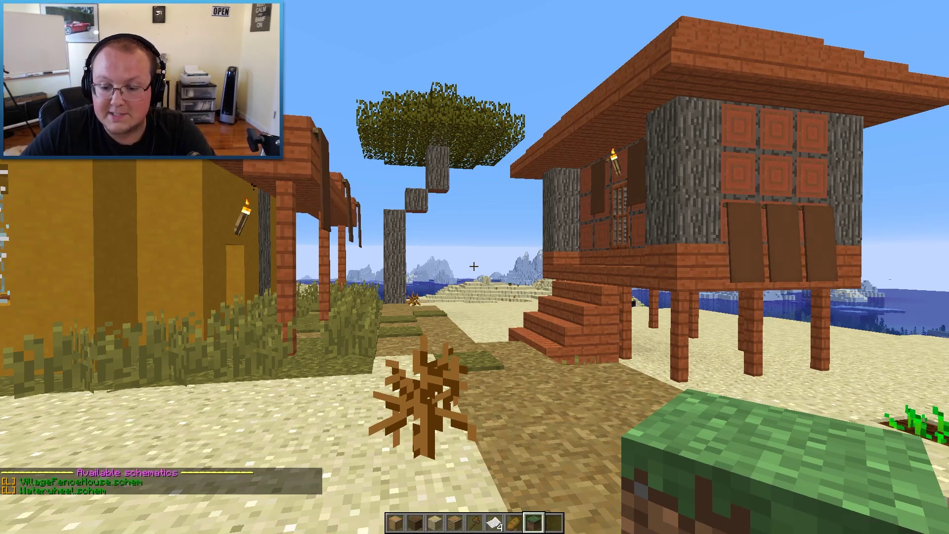
Fly from the village to open sand, load the schematic with /schematic load Waterwheel and paste it there
{"action": "key", "text": "w"}
{"action": "key", "text": "w"}
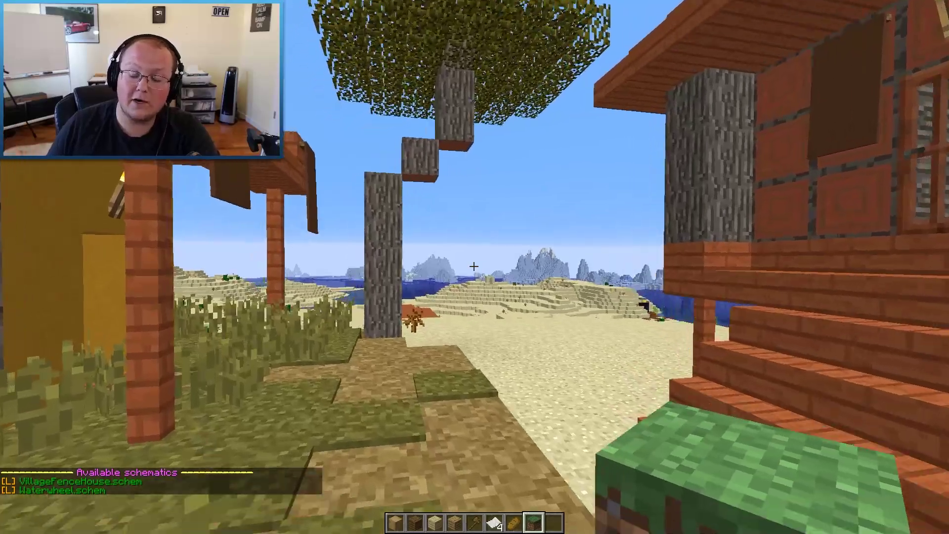
{"action": "key", "text": "w"}
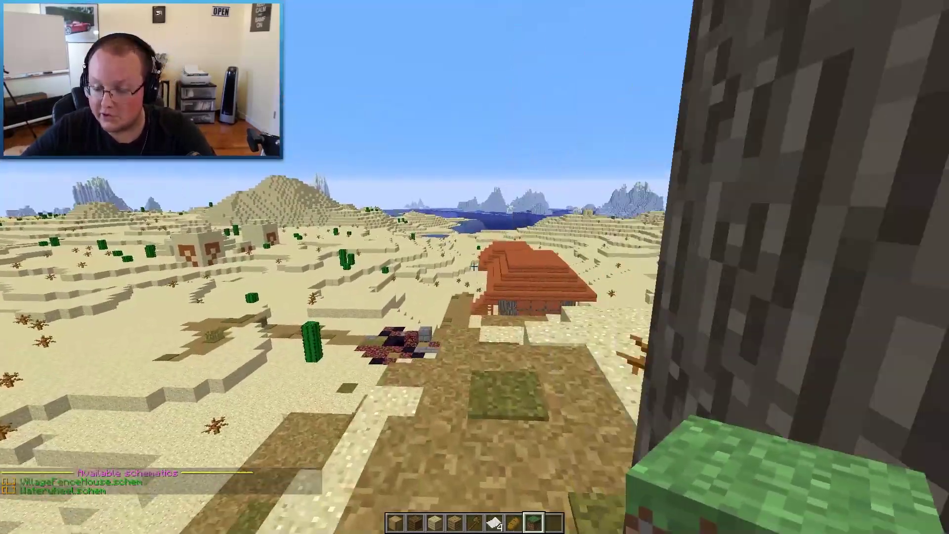
{"action": "key", "text": "w"}
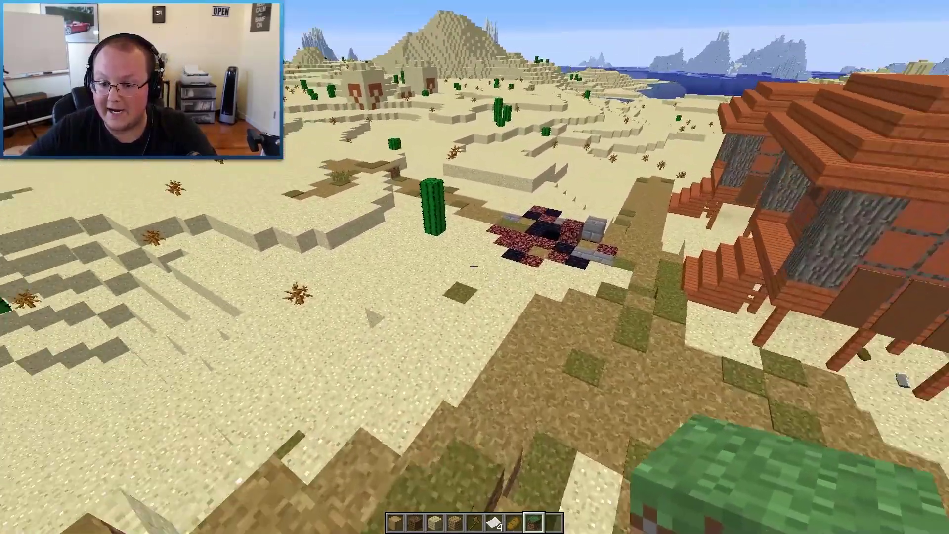
{"action": "key", "text": "w"}
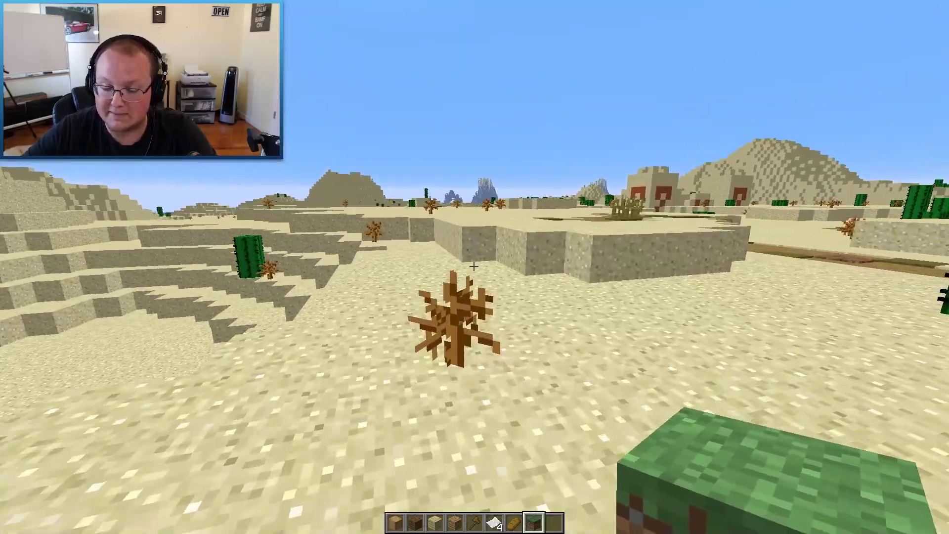
{"action": "key", "text": "space"}
{"action": "key", "text": "w"}
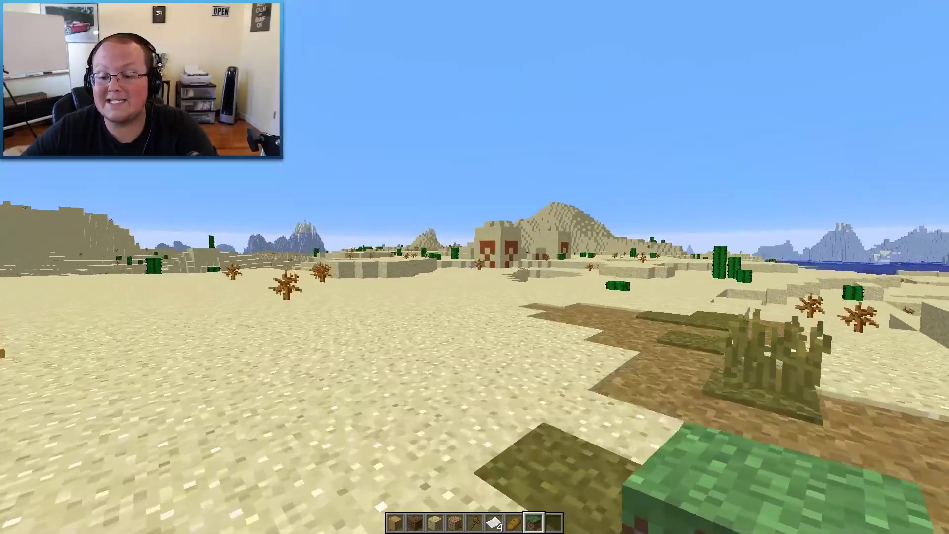
{"action": "key", "text": "w"}
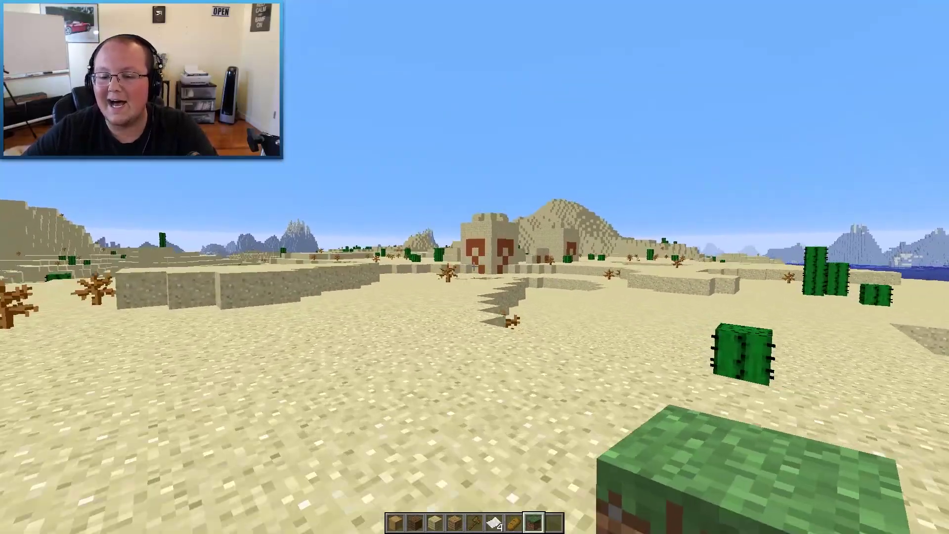
{"action": "key", "text": "w"}
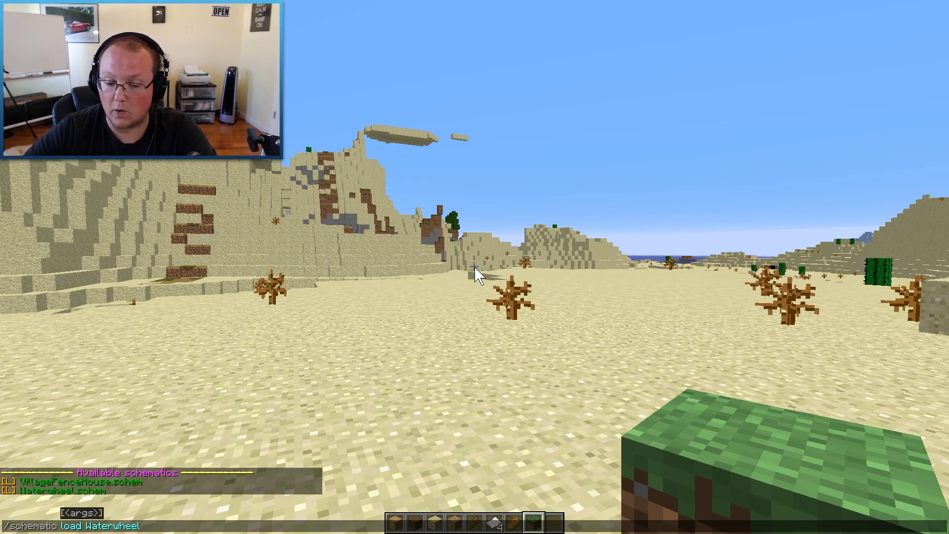
{"action": "key", "text": "w"}
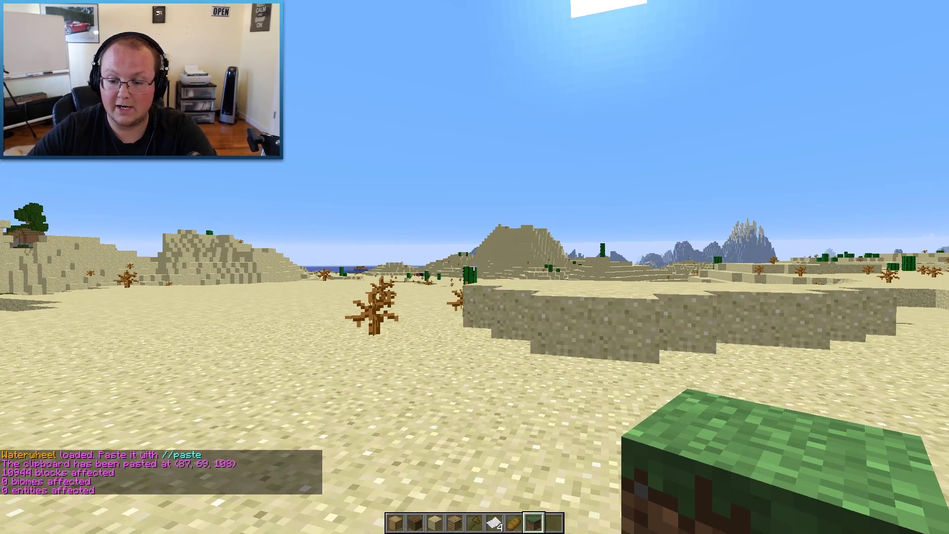
Examine the pasted waterwheel building from the front, the wheel side and the back
{"action": "key", "text": "s"}
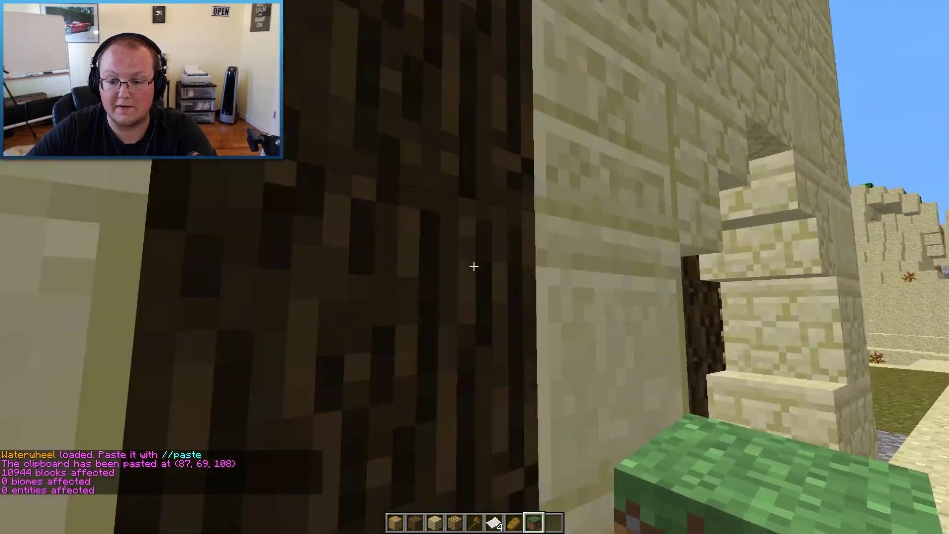
{"action": "key", "text": "s"}
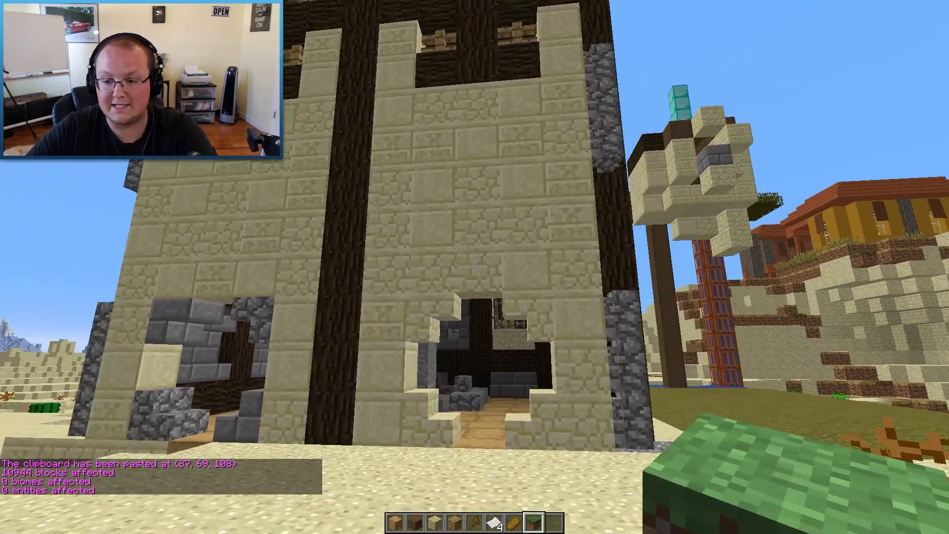
{"action": "key", "text": "w"}
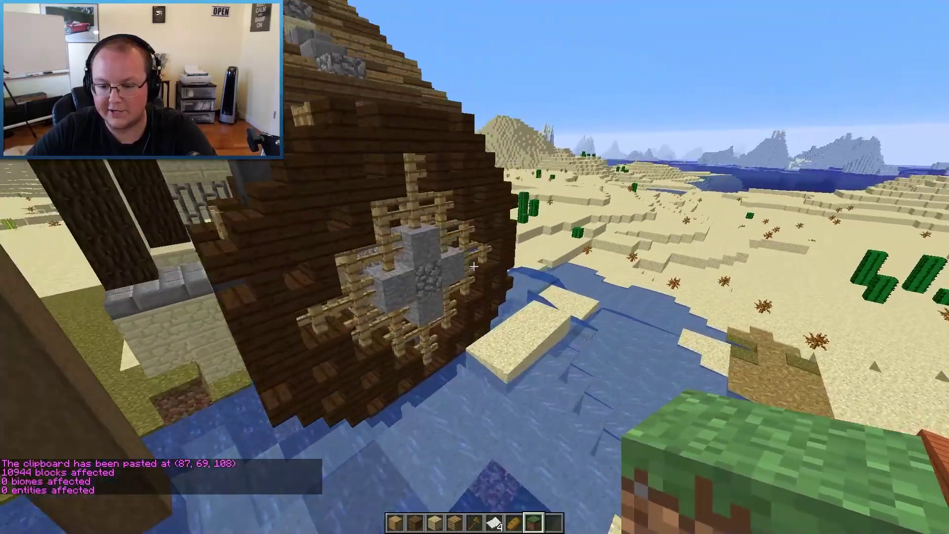
{"action": "key", "text": "s"}
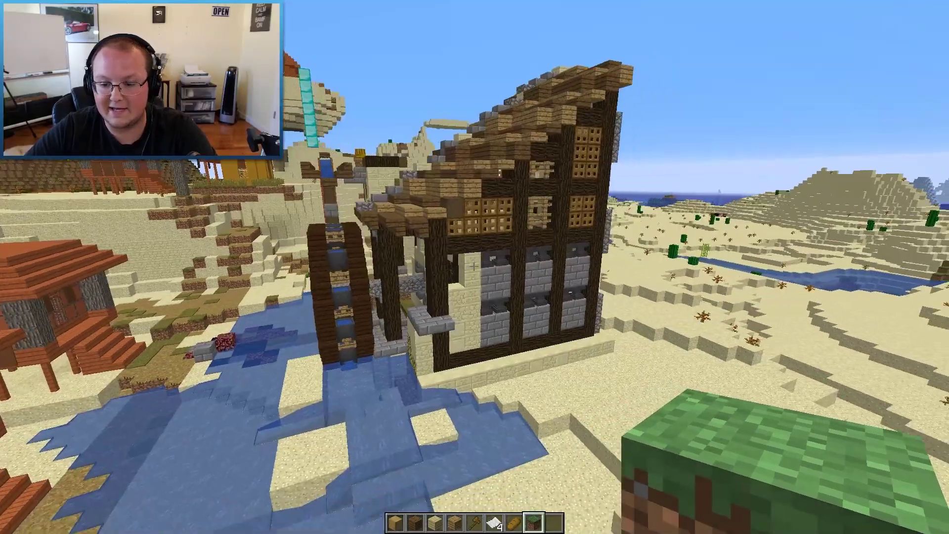
{"action": "key", "text": "w"}
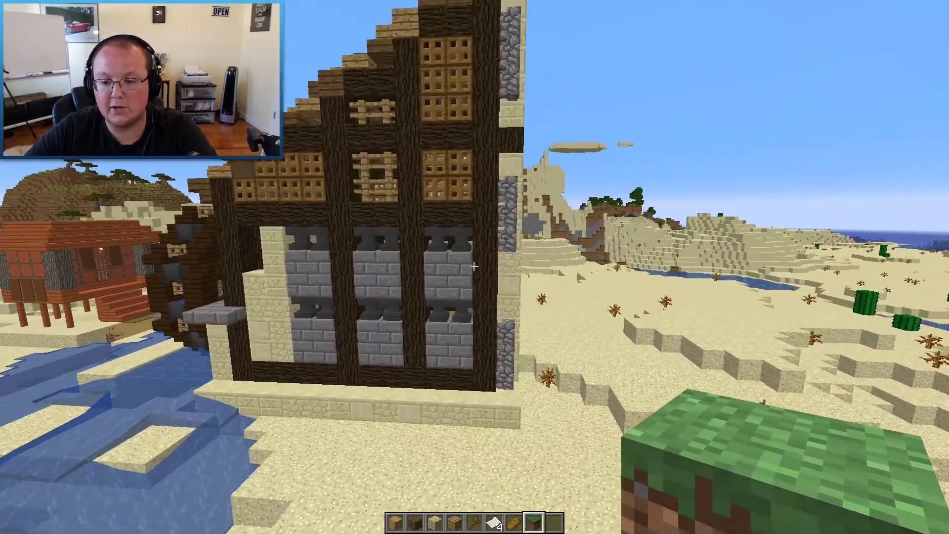
{"action": "key", "text": "w"}
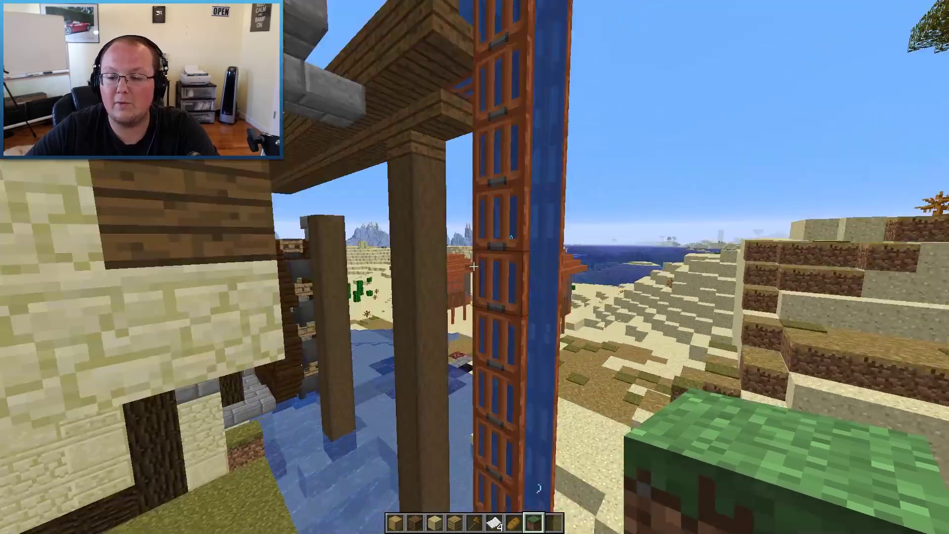
Undo the waterwheel paste with the WorldEdit undo command
{"action": "key", "text": "slash"}
{"action": "type", "text": "undo"}
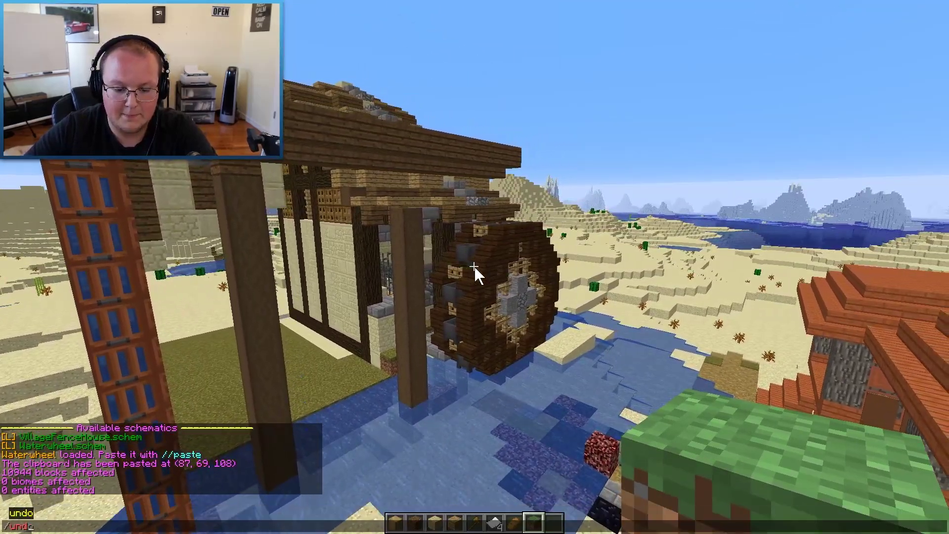
{"action": "key", "text": "Return"}
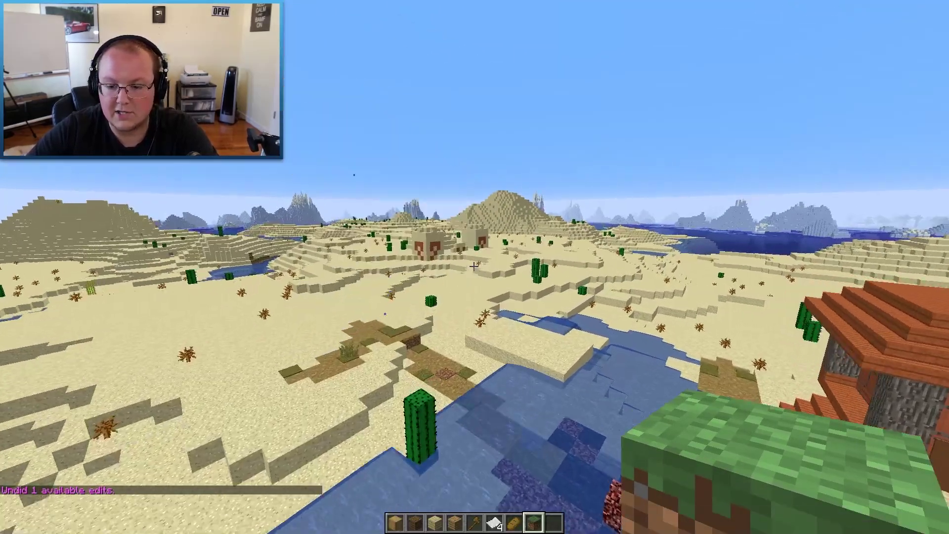
Move to another spot on the open sand farther from the village houses and paste the loaded waterwheel with //paste
{"action": "key", "text": "w"}
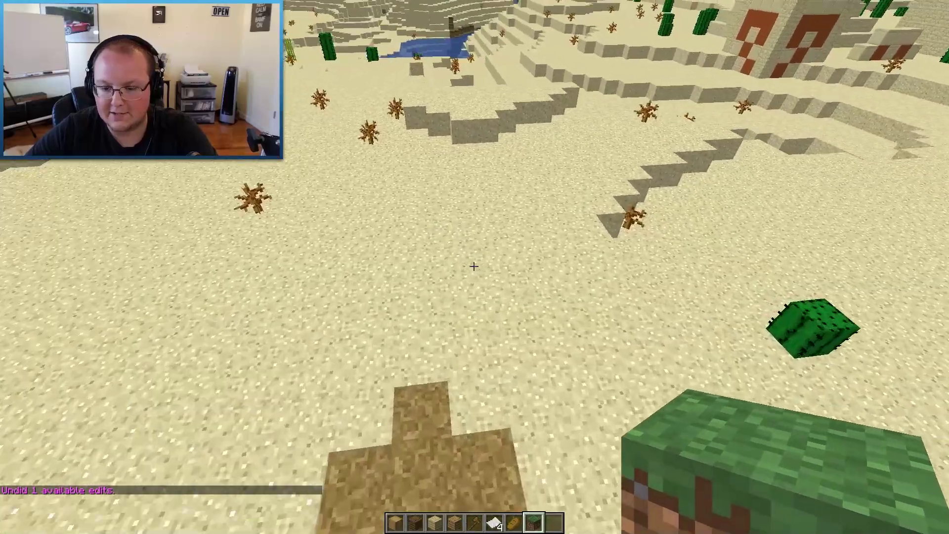
{"action": "key", "text": "shift"}
{"action": "key", "text": "w"}
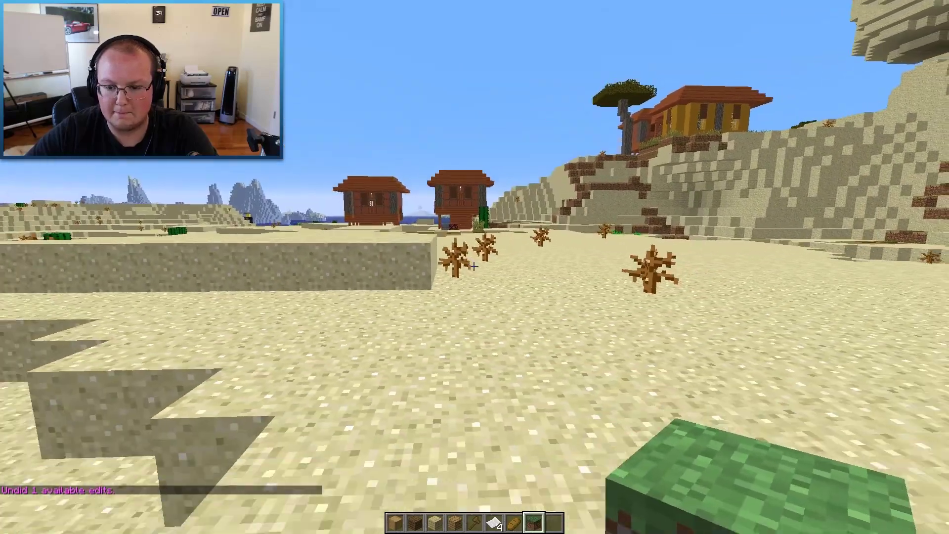
{"action": "key", "text": "s"}
{"action": "key", "text": "d"}
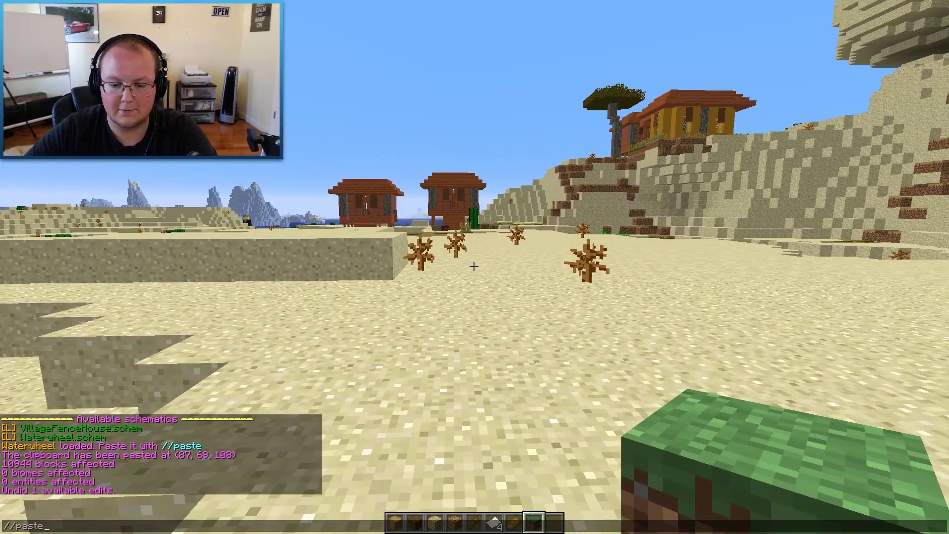
{"action": "key", "text": "Return"}
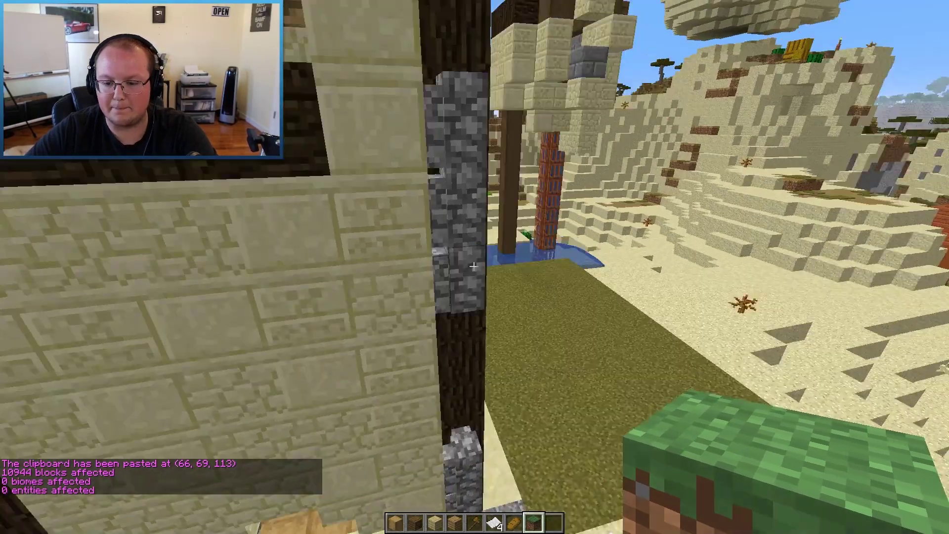